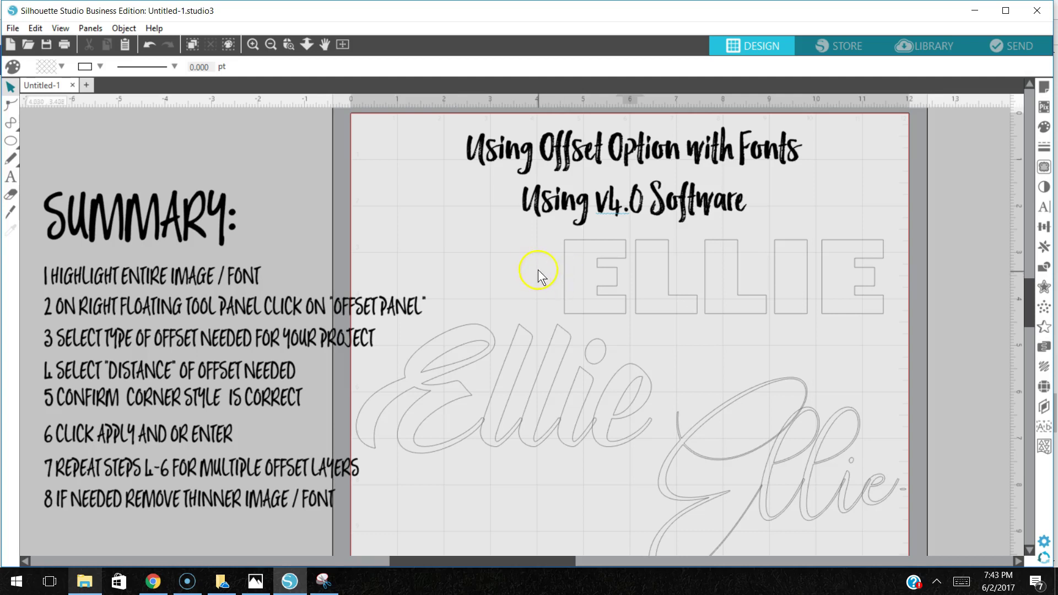
Create an external offset of 0.125 in with square corners around the block-letter name outline.
{"action": "left_click_drag", "start_coordinate": [530, 258], "coordinate": [581, 263]}
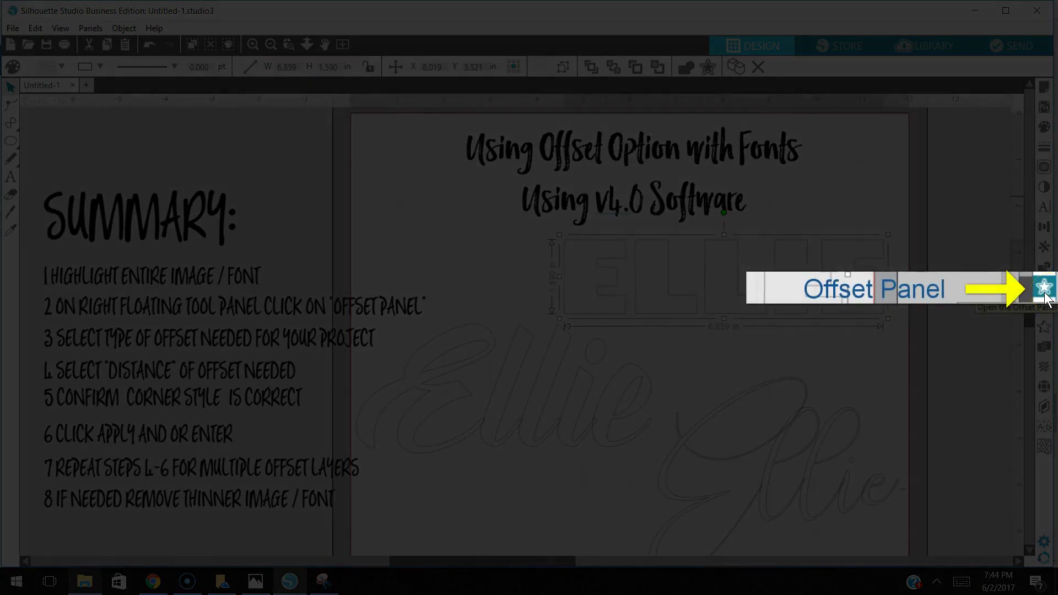
{"action": "left_click", "coordinate": [1045, 296]}
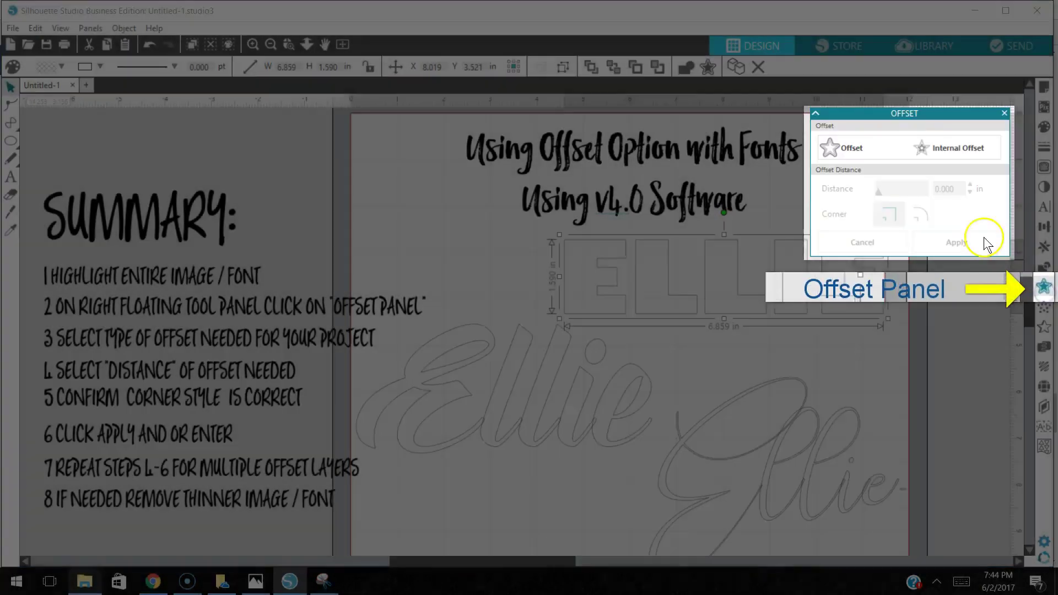
{"action": "left_click", "coordinate": [844, 155]}
{"action": "left_click", "coordinate": [923, 157]}
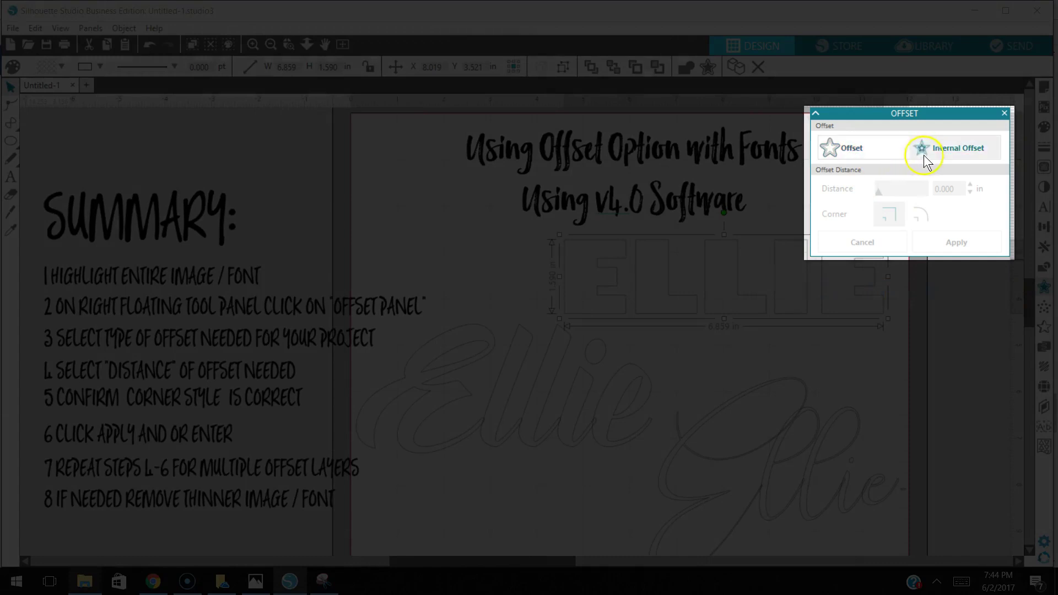
{"action": "left_click", "coordinate": [847, 158]}
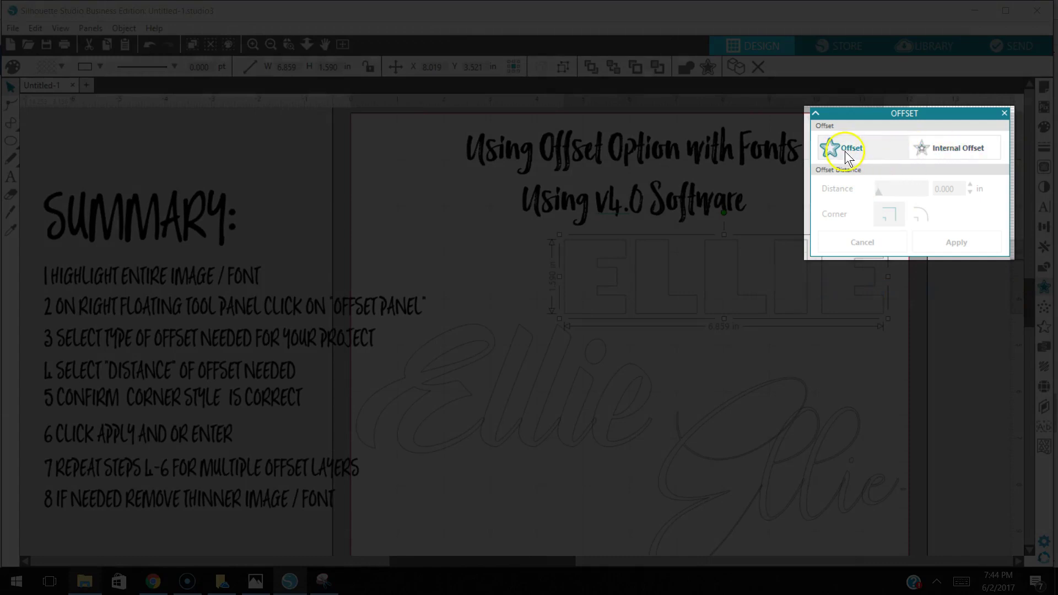
{"action": "left_click", "coordinate": [942, 151]}
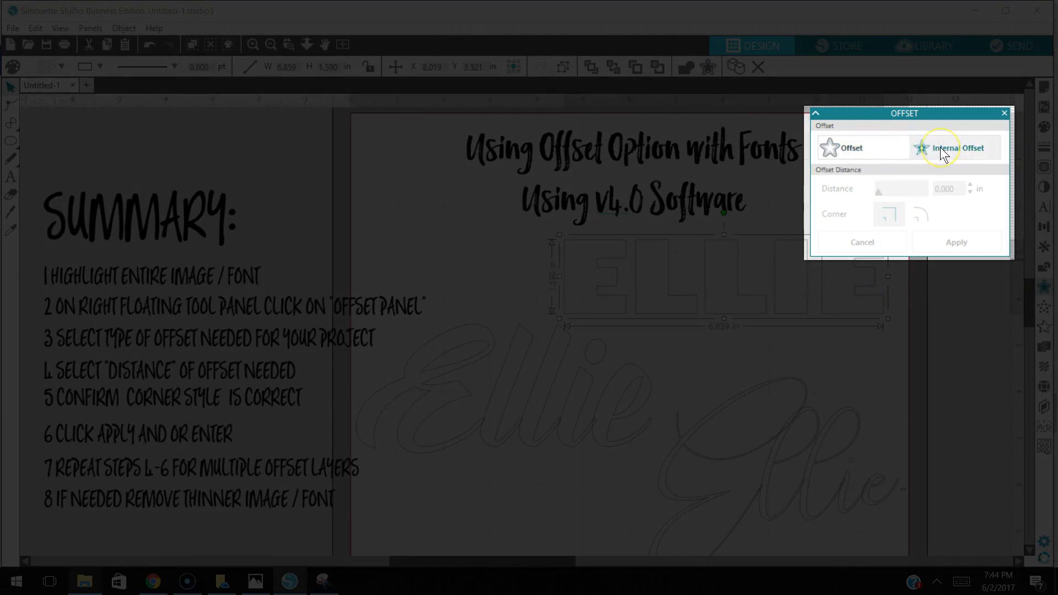
{"action": "left_click", "coordinate": [873, 149]}
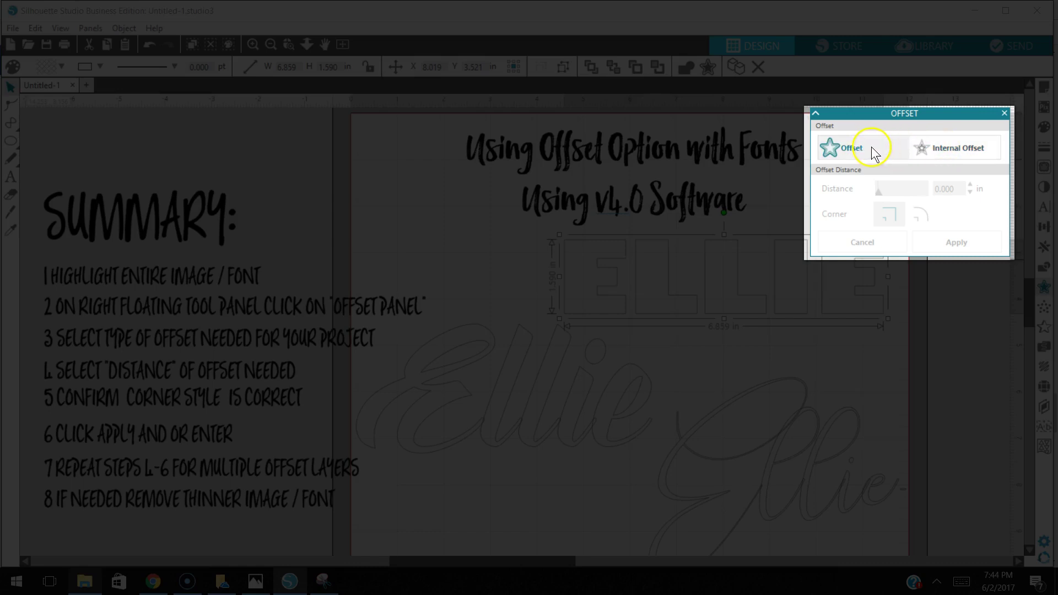
{"action": "left_click", "coordinate": [870, 146]}
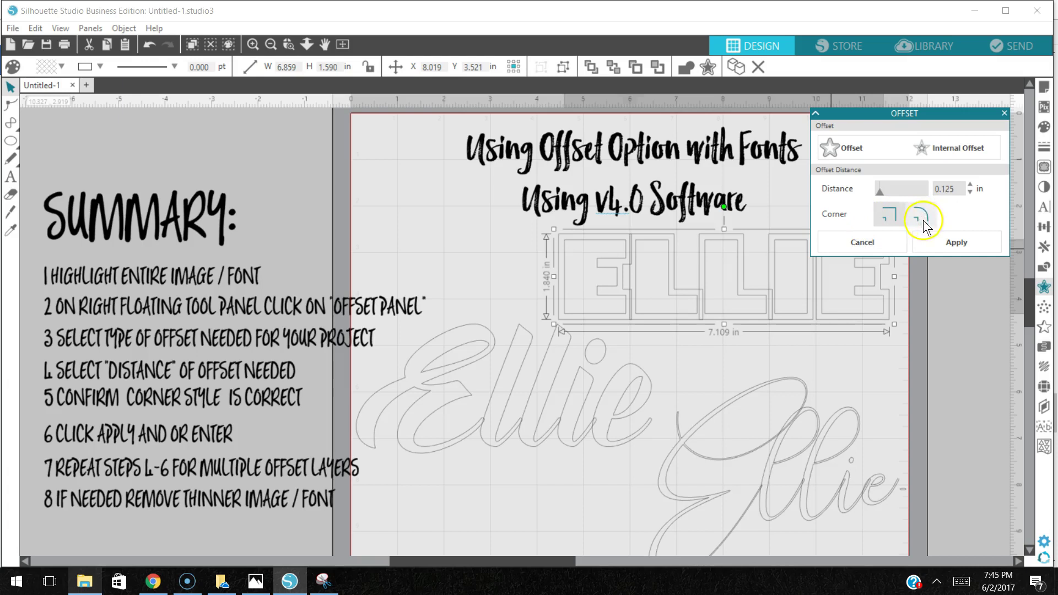
{"action": "left_click", "coordinate": [573, 246]}
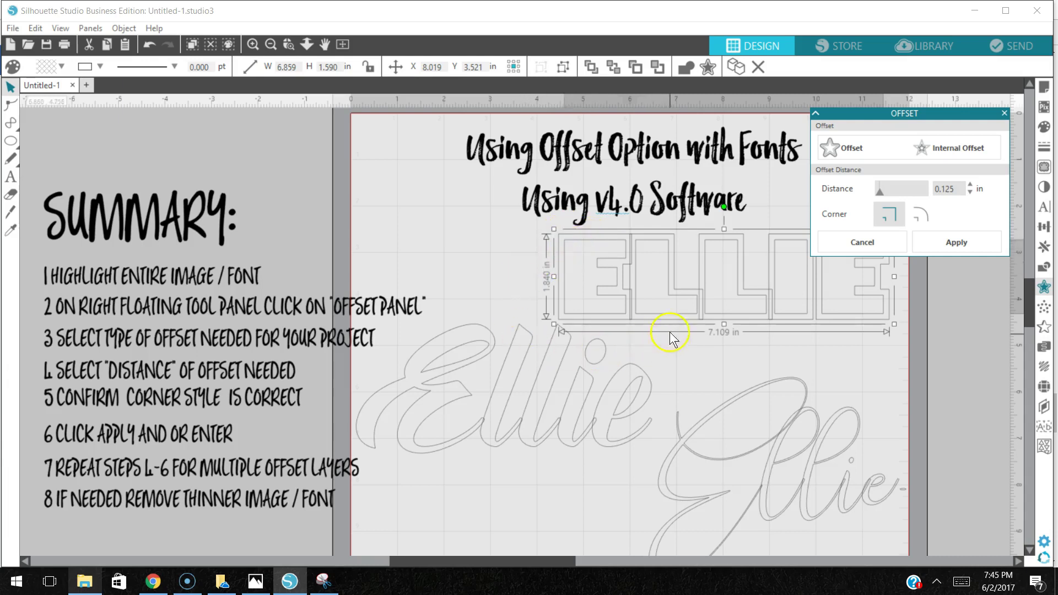
{"action": "left_click", "coordinate": [959, 246]}
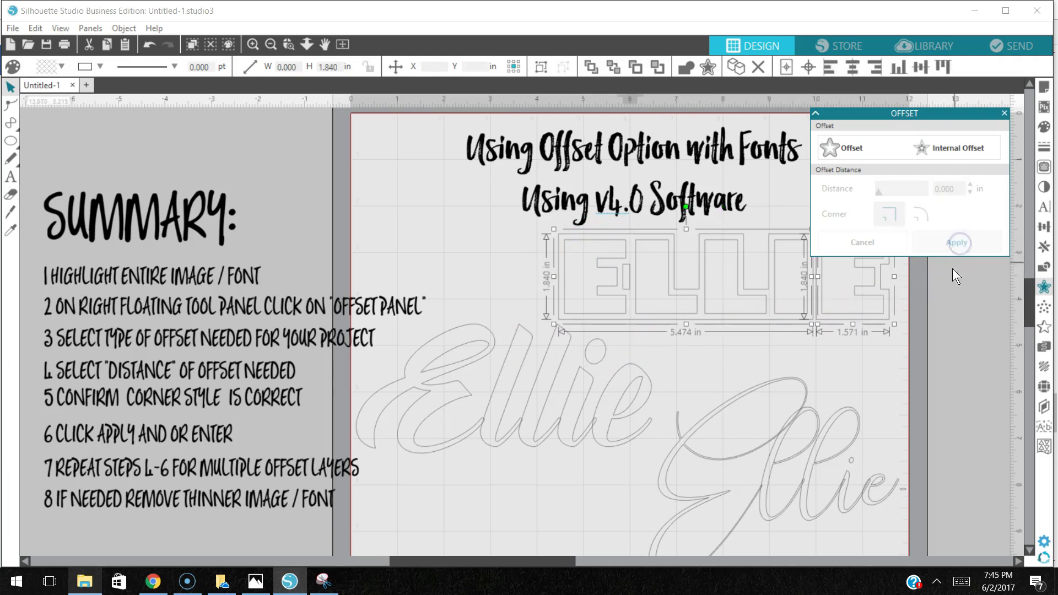
{"action": "left_click", "coordinate": [466, 246]}
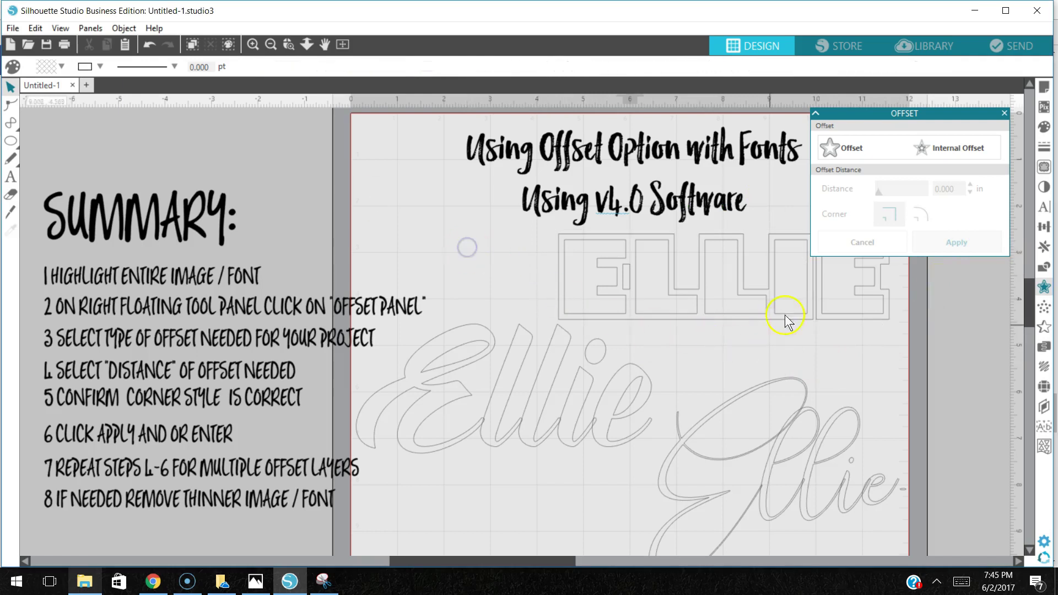
{"action": "left_click", "coordinate": [1006, 114]}
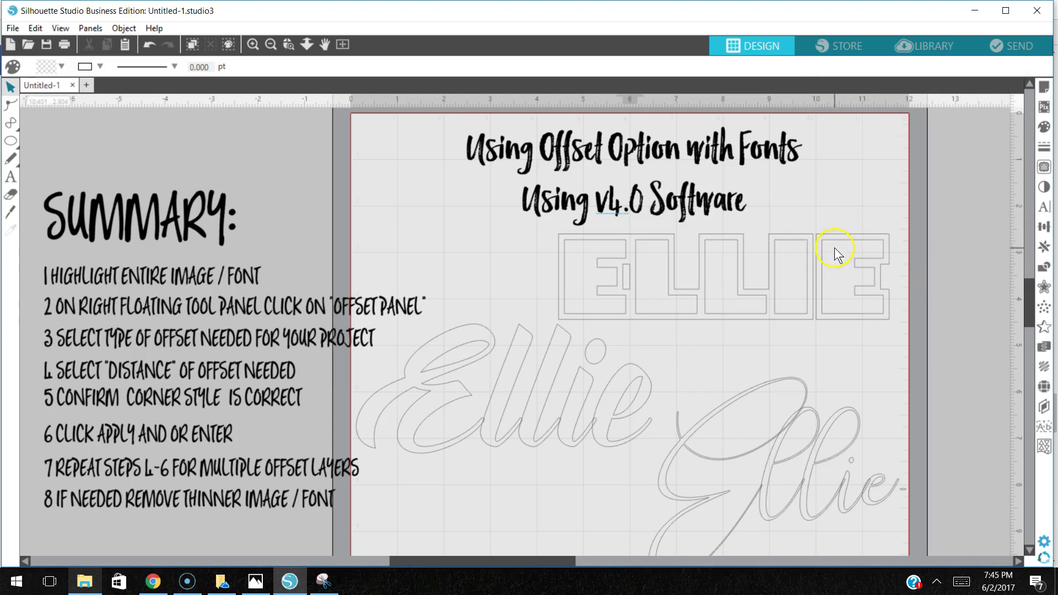
Move the original block-letter name out of its offset outline, up and to the right past the page edge.
{"action": "left_click", "coordinate": [848, 239]}
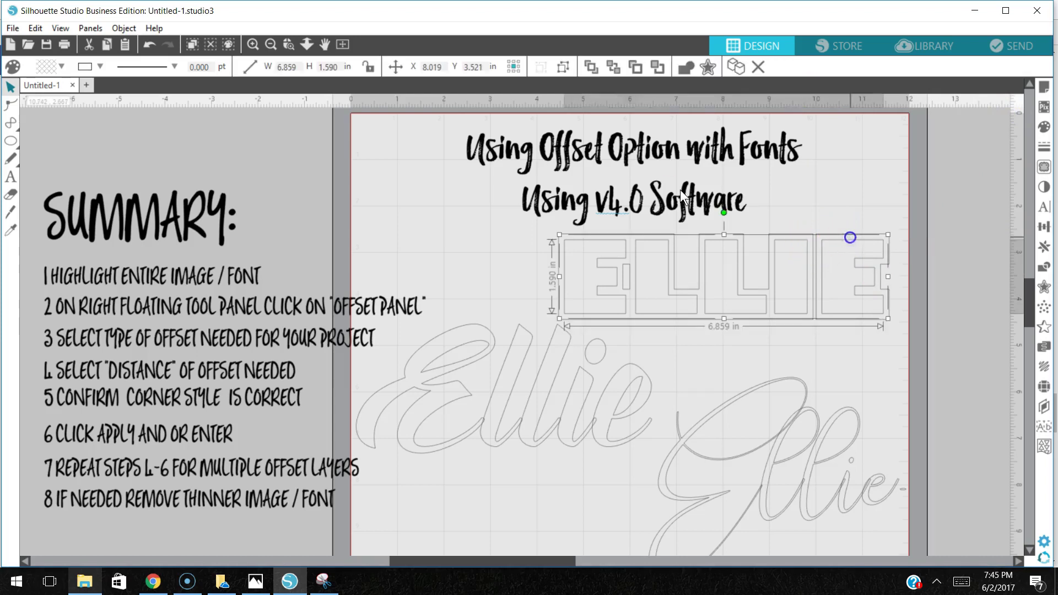
{"action": "left_click", "coordinate": [848, 261]}
{"action": "left_click", "coordinate": [864, 240]}
{"action": "left_click", "coordinate": [848, 243]}
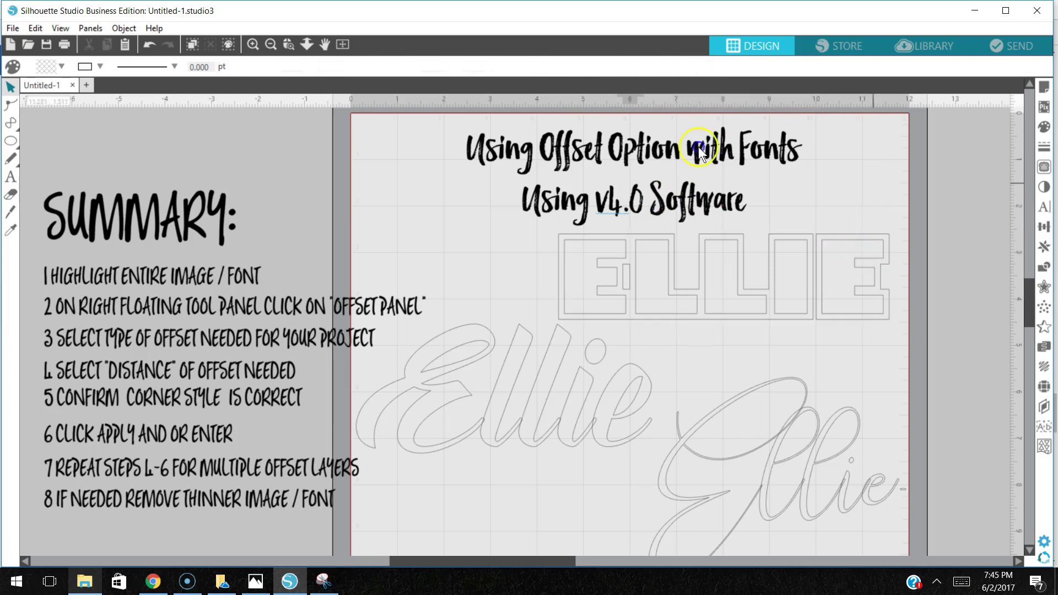
{"action": "left_click_drag", "start_coordinate": [851, 243], "coordinate": [945, 133]}
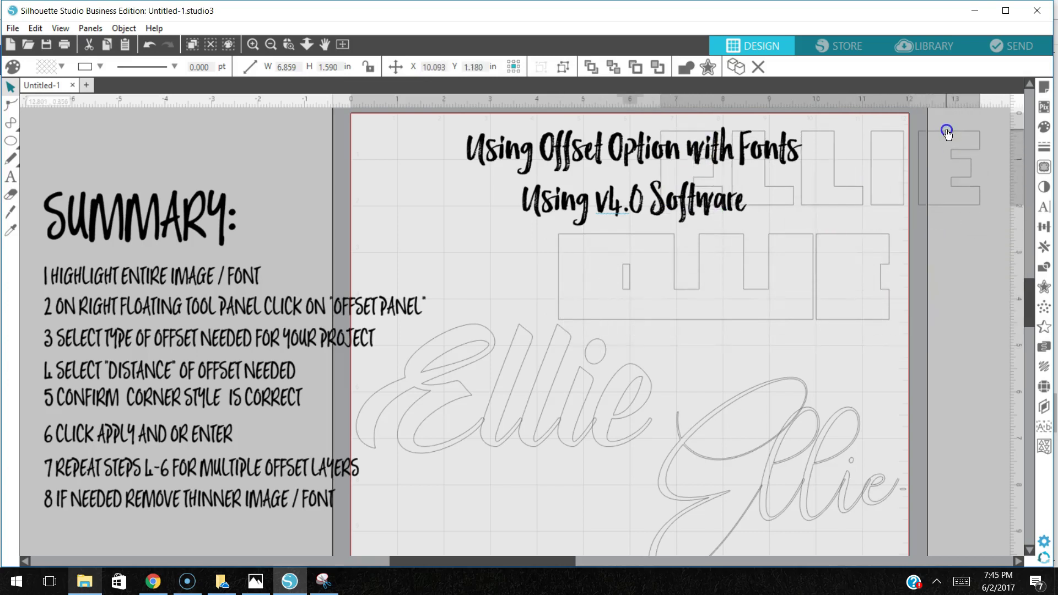
{"action": "left_click", "coordinate": [718, 276]}
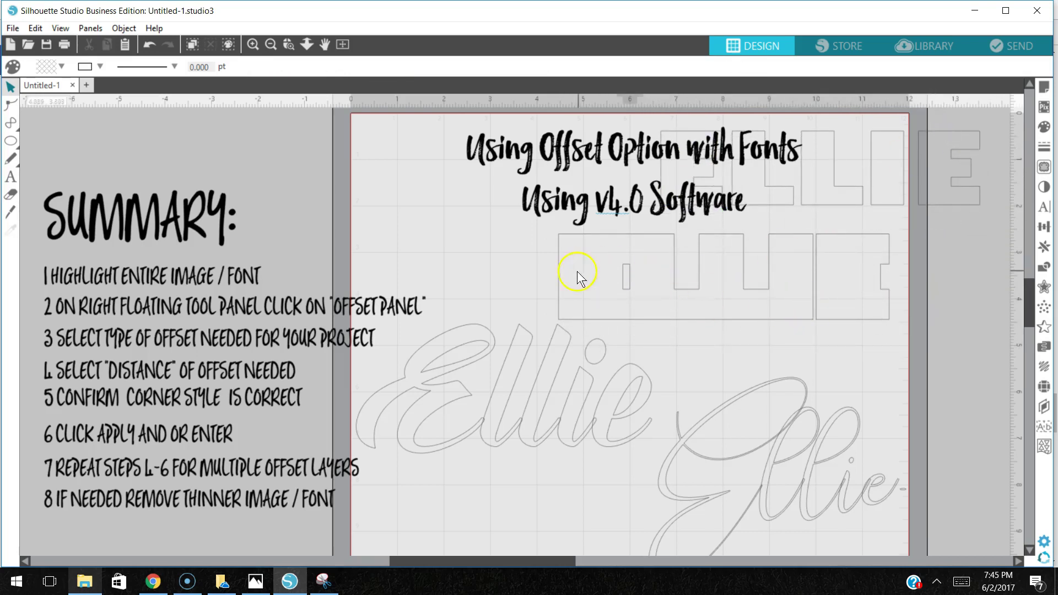
Try offsetting the two block-letter background outlines by another 0.125 in, and undo that offset.
{"action": "left_click_drag", "start_coordinate": [524, 274], "coordinate": [869, 292]}
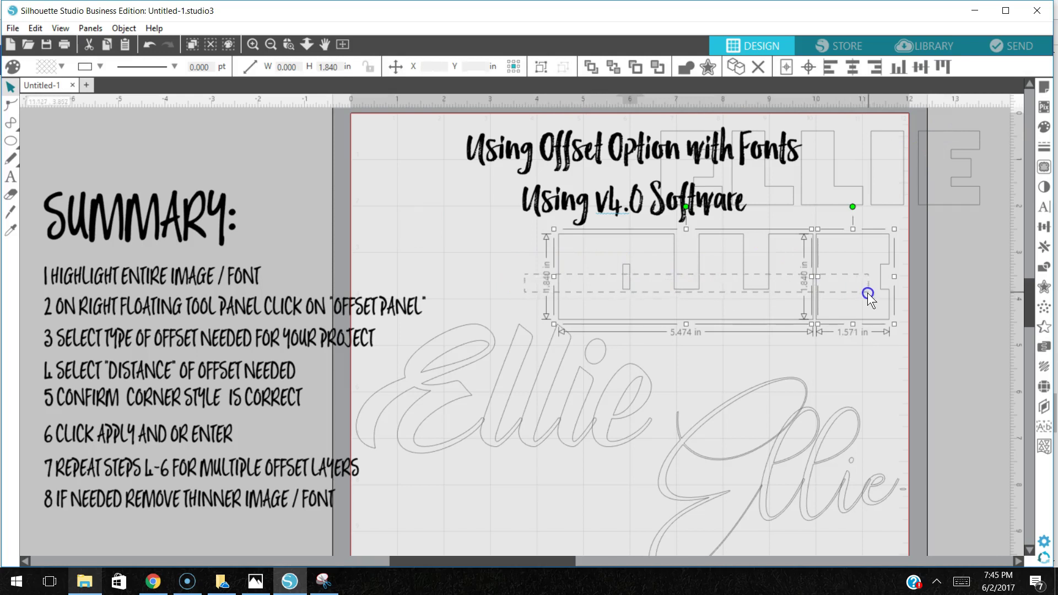
{"action": "right_click", "coordinate": [849, 298]}
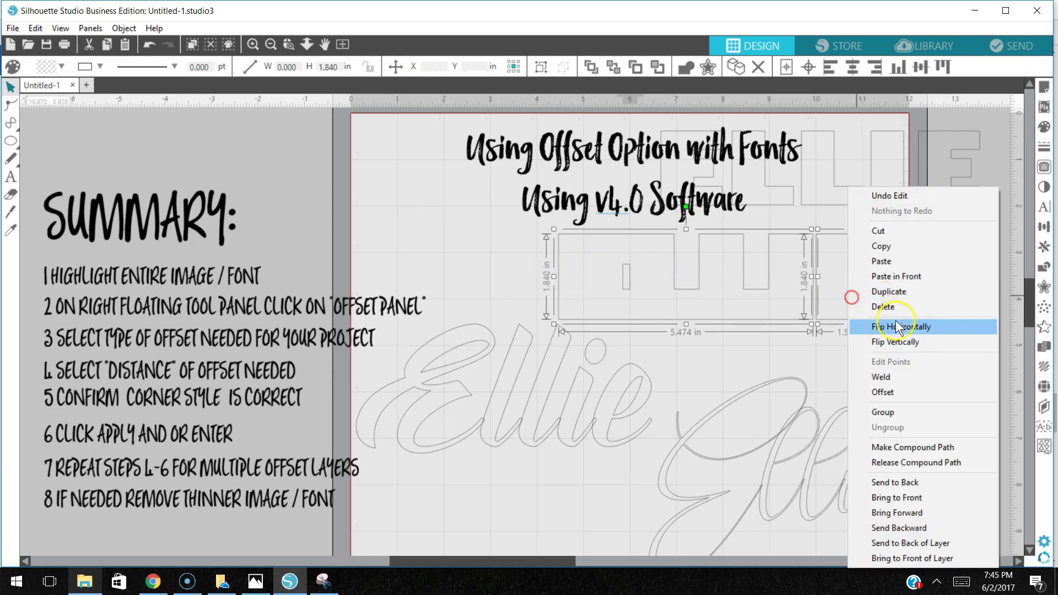
{"action": "left_click", "coordinate": [882, 389]}
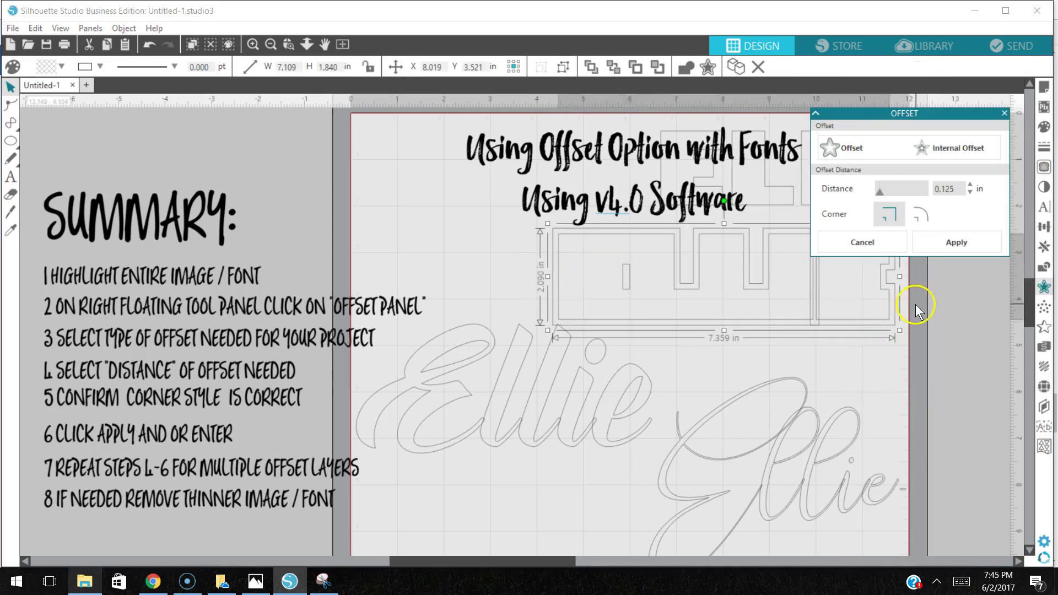
{"action": "left_click", "coordinate": [941, 244]}
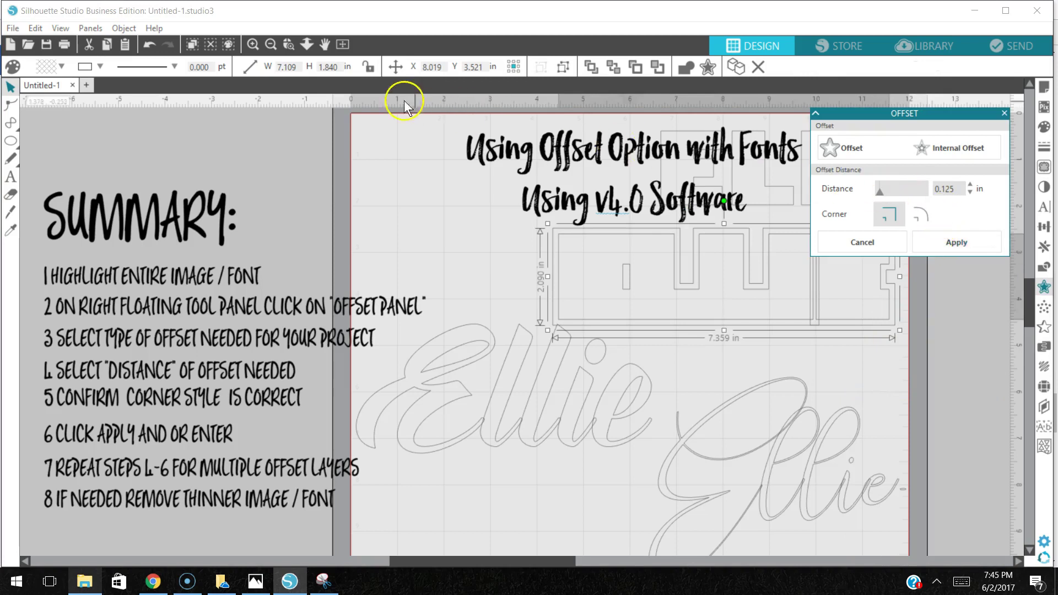
{"action": "left_click", "coordinate": [149, 44]}
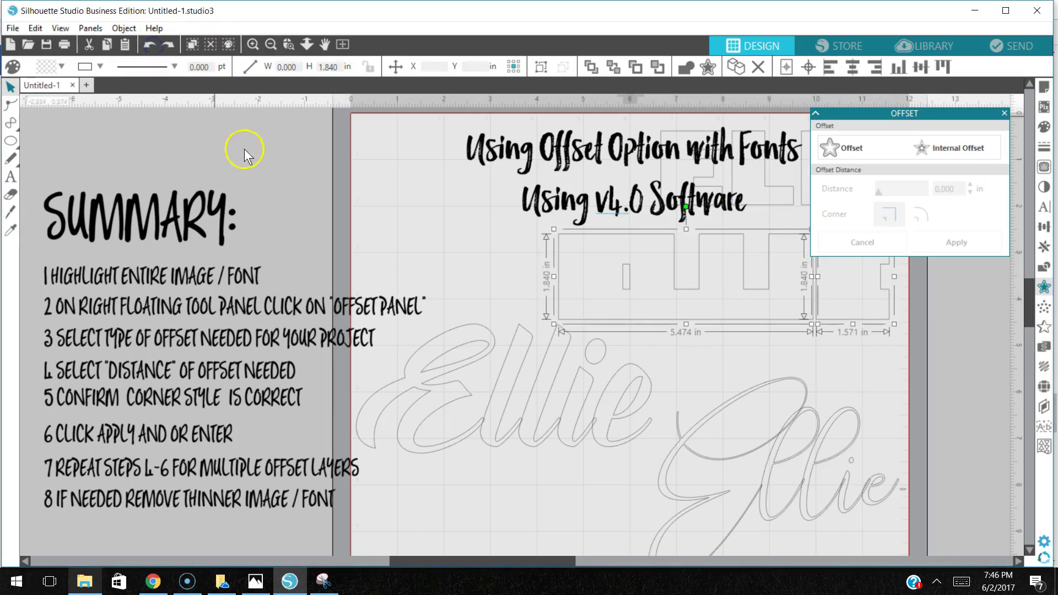
Group the two block-letter offset outlines into one object.
{"action": "left_click", "coordinate": [310, 210]}
{"action": "left_click_drag", "start_coordinate": [489, 269], "coordinate": [827, 319]}
{"action": "right_click", "coordinate": [813, 311]}
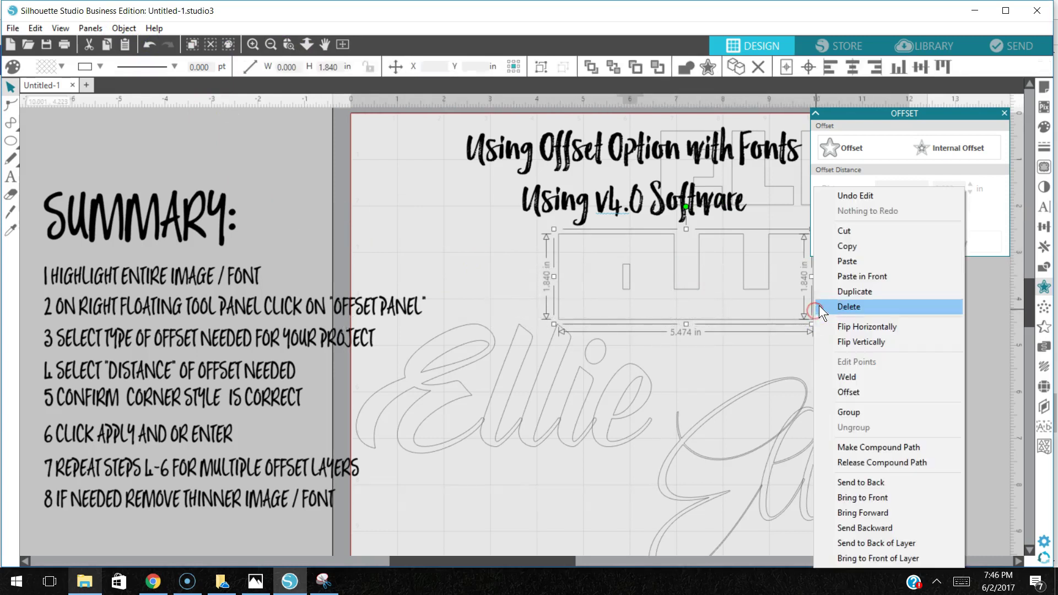
{"action": "left_click", "coordinate": [843, 412]}
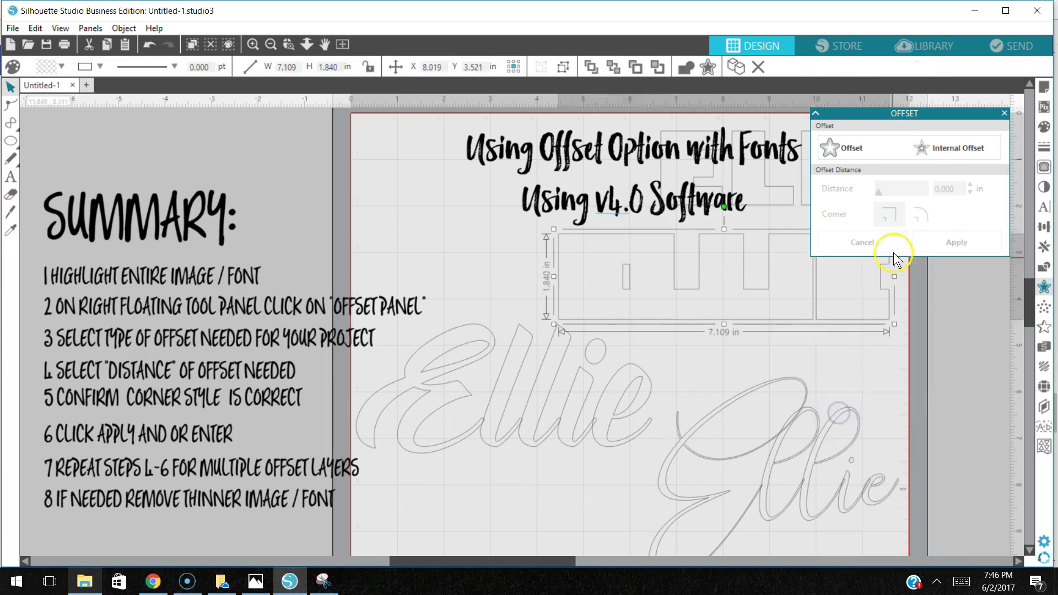
{"action": "left_click", "coordinate": [1005, 113]}
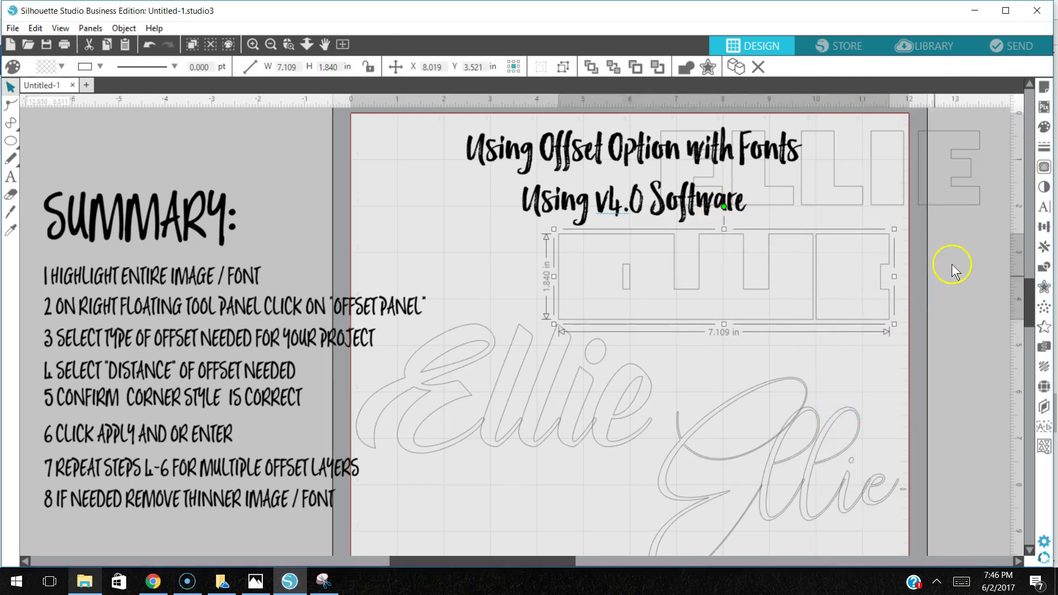
Fill the grouped offset outline with solid black.
{"action": "left_click", "coordinate": [1045, 128]}
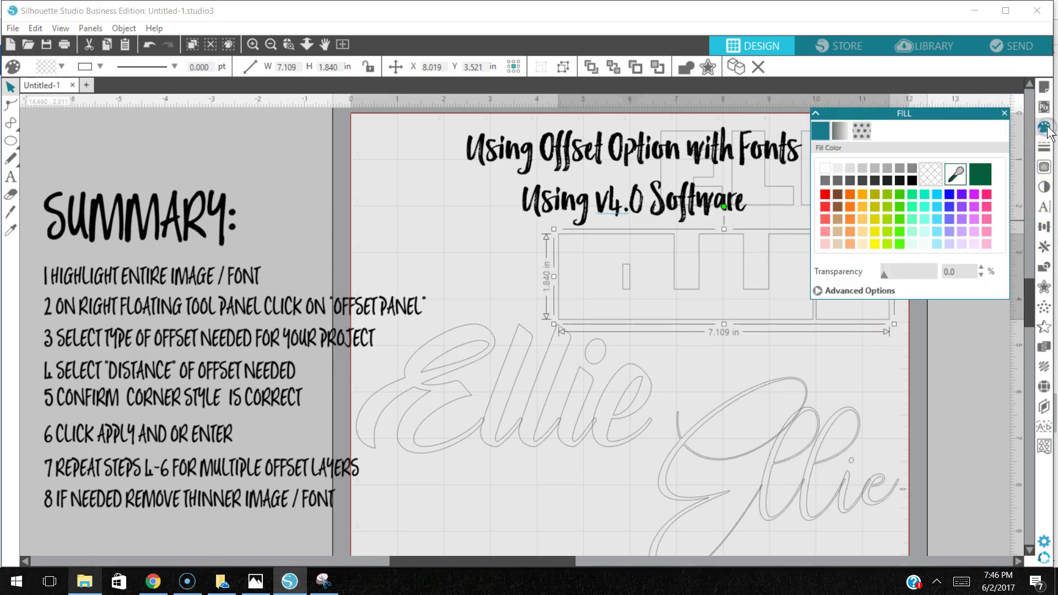
{"action": "left_click", "coordinate": [845, 193]}
{"action": "left_click", "coordinate": [913, 180]}
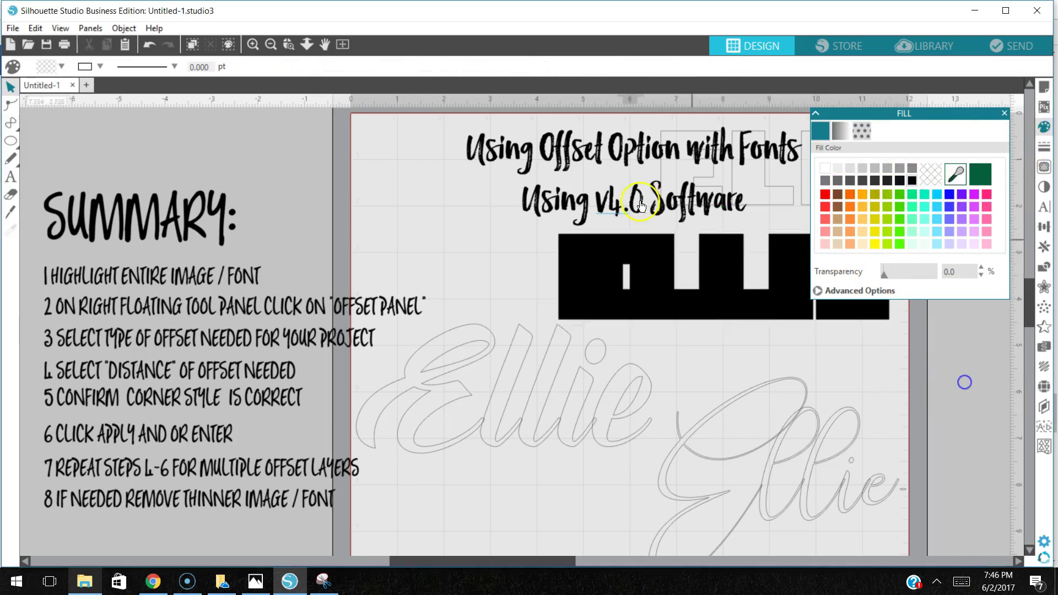
Delete the two-line title text "Using Offset Option with Fonts Using v4.0 Software" from the page.
{"action": "left_click", "coordinate": [545, 156]}
{"action": "left_click_drag", "start_coordinate": [545, 156], "coordinate": [513, 133]}
{"action": "right_click", "coordinate": [513, 133]}
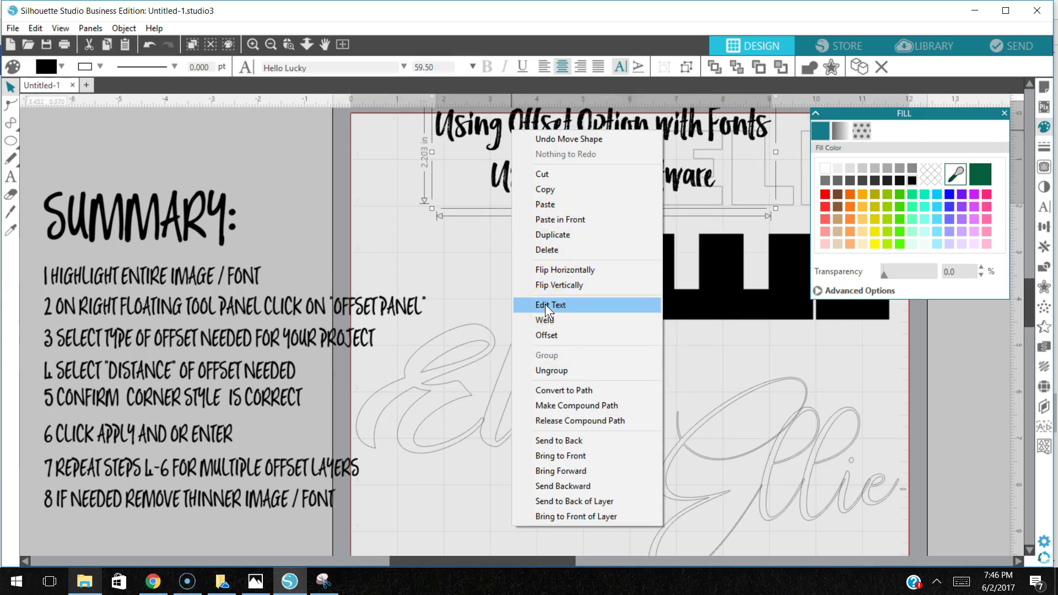
{"action": "left_click", "coordinate": [545, 251]}
Move the original block-letter name onto the page above the black offset shape and fill it with hot pink.
{"action": "left_click_drag", "start_coordinate": [677, 211], "coordinate": [485, 208]}
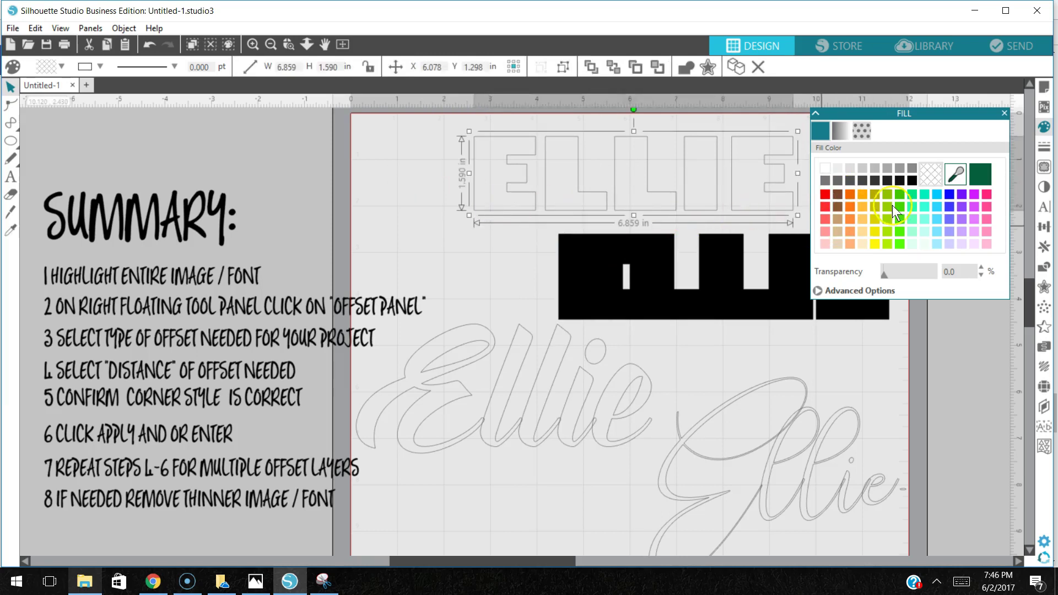
{"action": "left_click", "coordinate": [987, 196]}
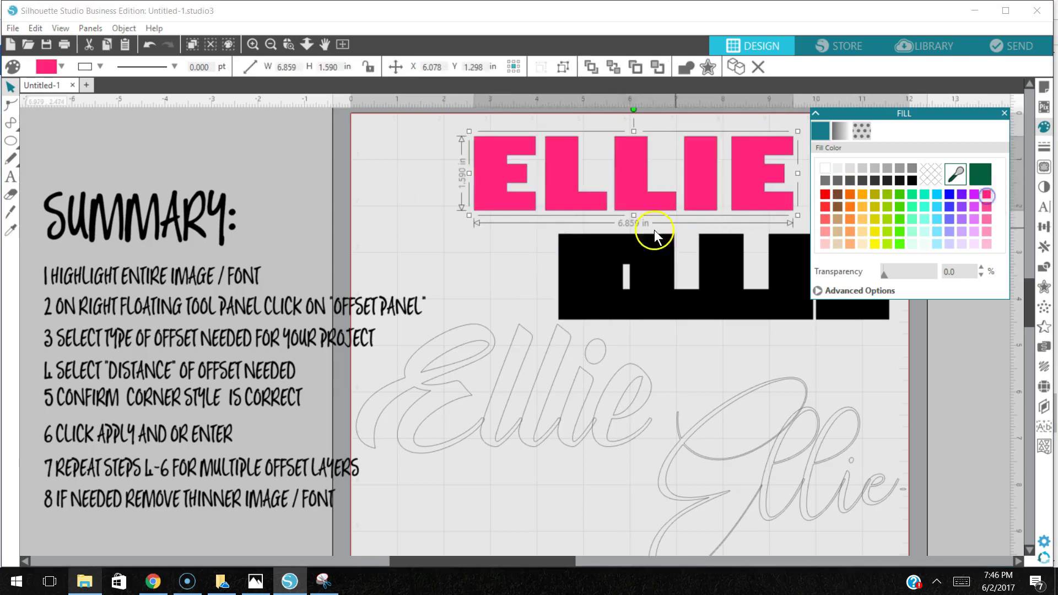
{"action": "left_click", "coordinate": [413, 248]}
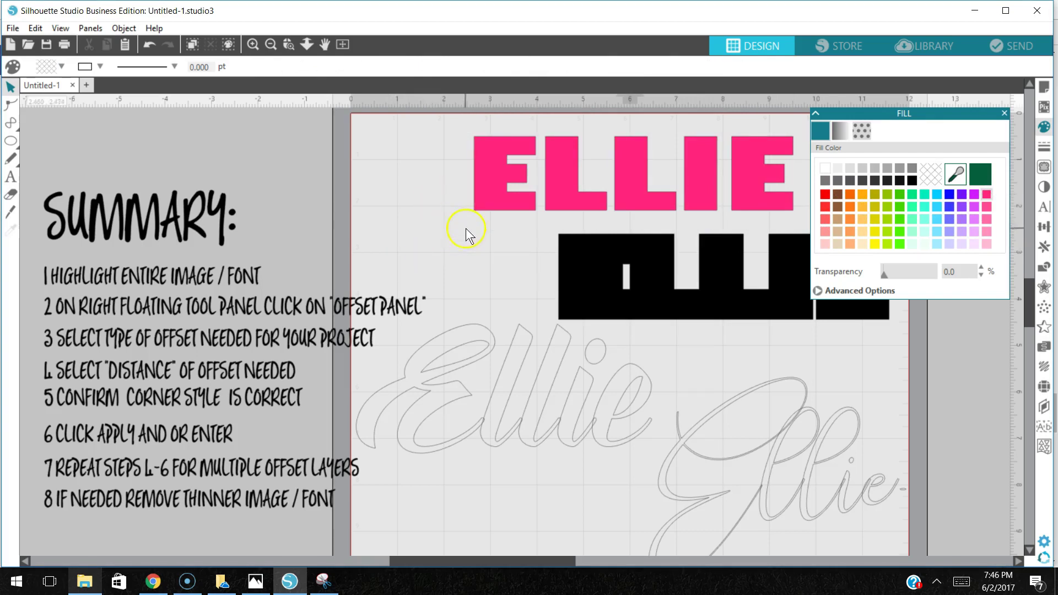
Move the black offset shape behind the pink block-letter name and align both by their horizontal and vertical centers.
{"action": "left_click_drag", "start_coordinate": [567, 279], "coordinate": [517, 203]}
{"action": "left_click_drag", "start_coordinate": [431, 174], "coordinate": [561, 222]}
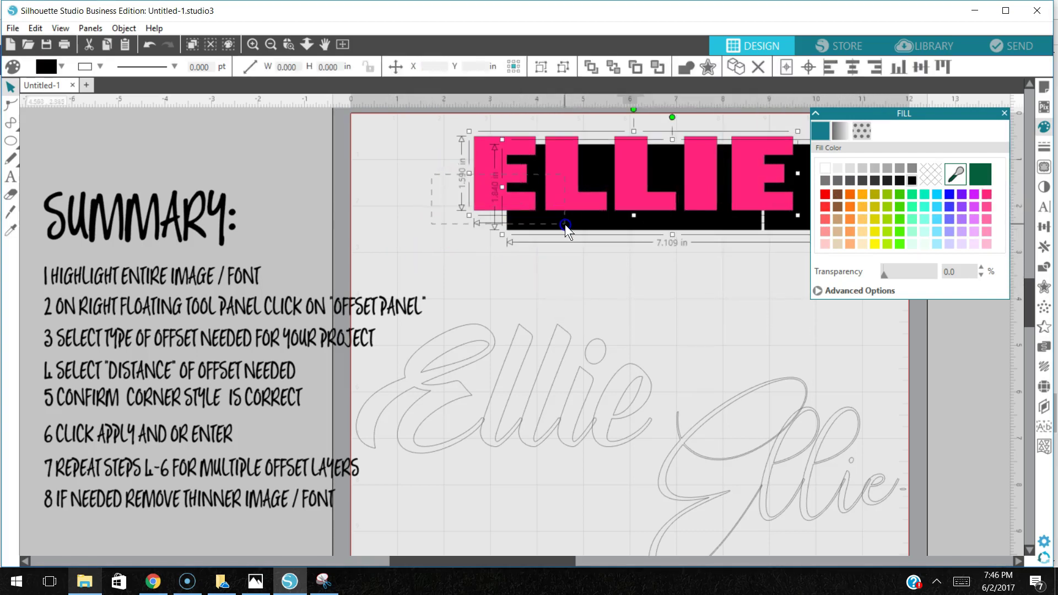
{"action": "left_click", "coordinate": [1005, 110]}
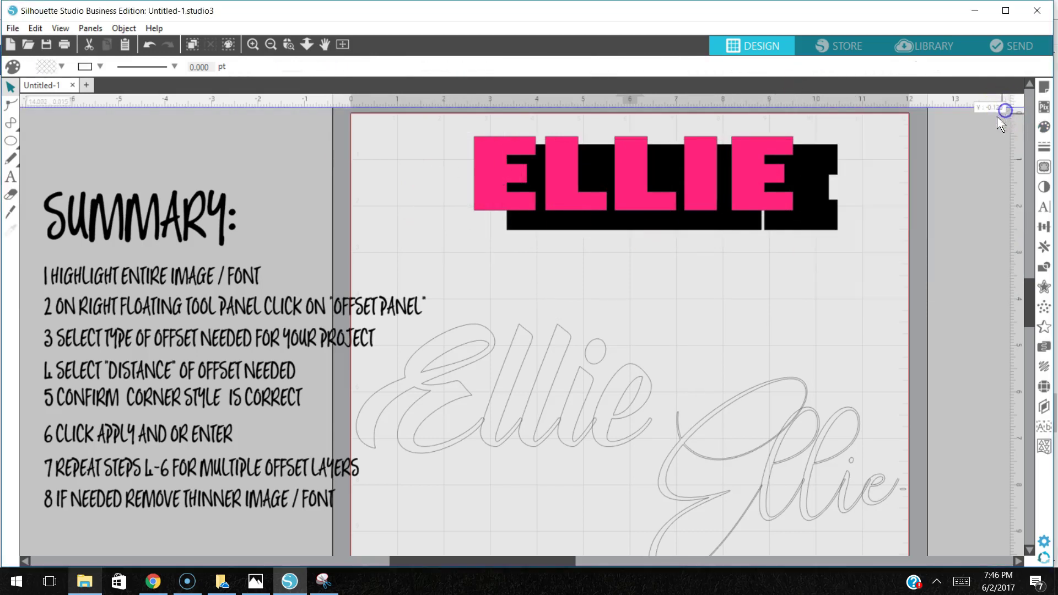
{"action": "left_click", "coordinate": [454, 170]}
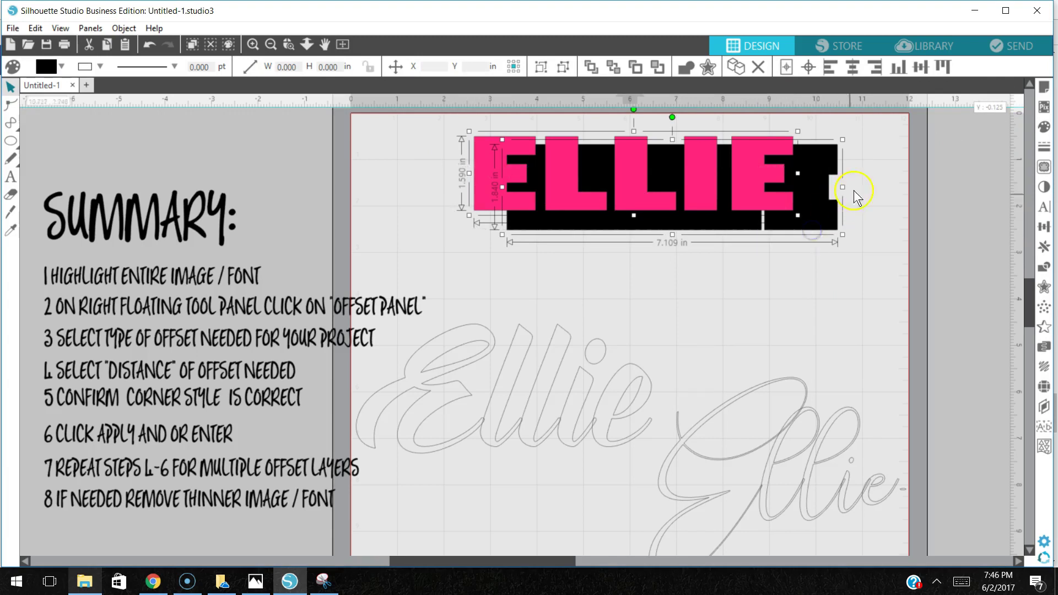
{"action": "left_click", "coordinate": [1045, 229]}
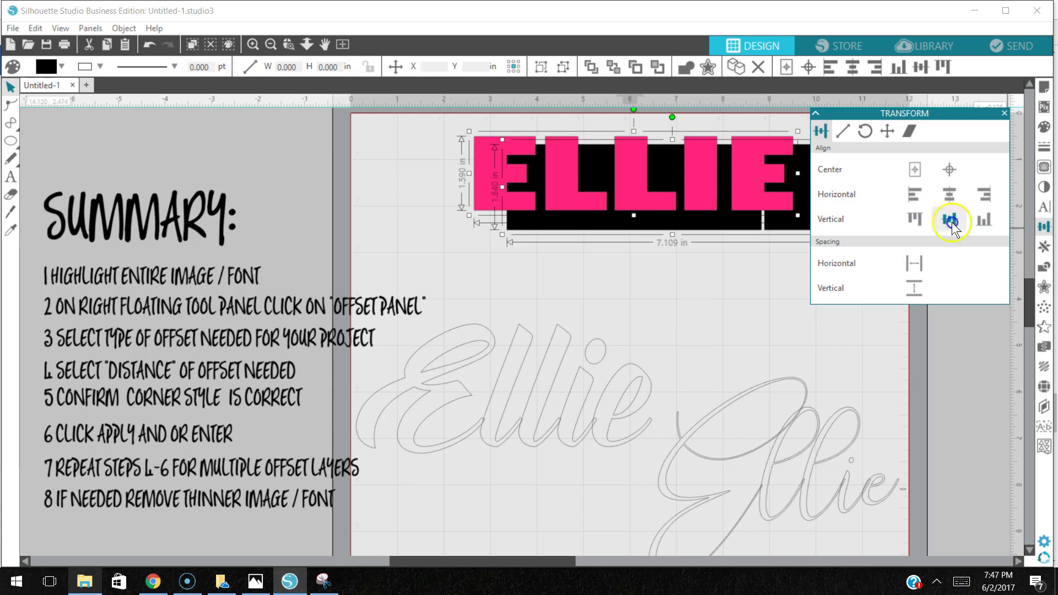
{"action": "left_click", "coordinate": [952, 223]}
{"action": "left_click", "coordinate": [949, 197]}
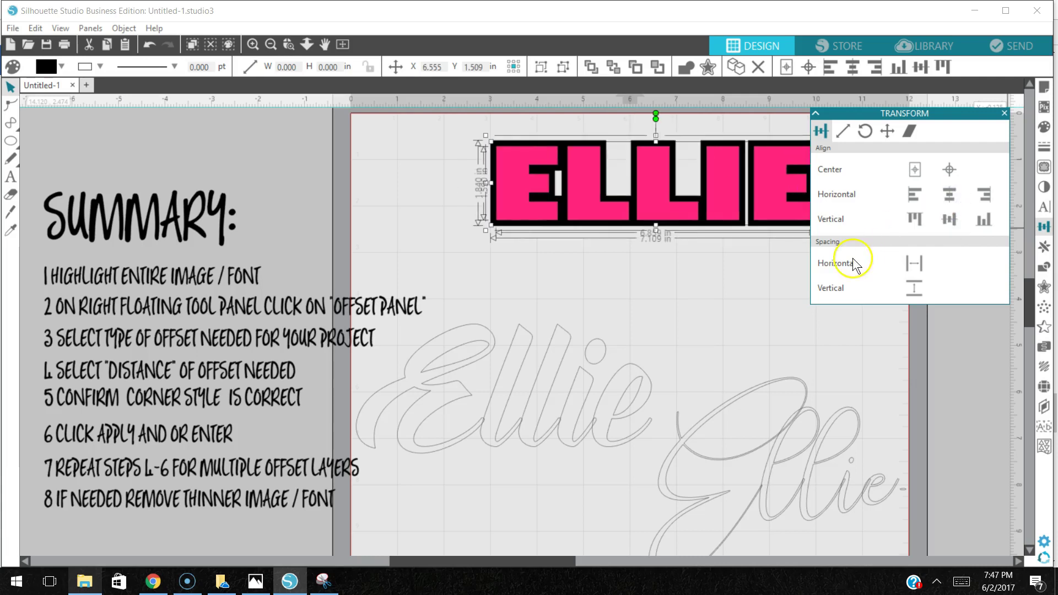
{"action": "left_click", "coordinate": [1004, 114]}
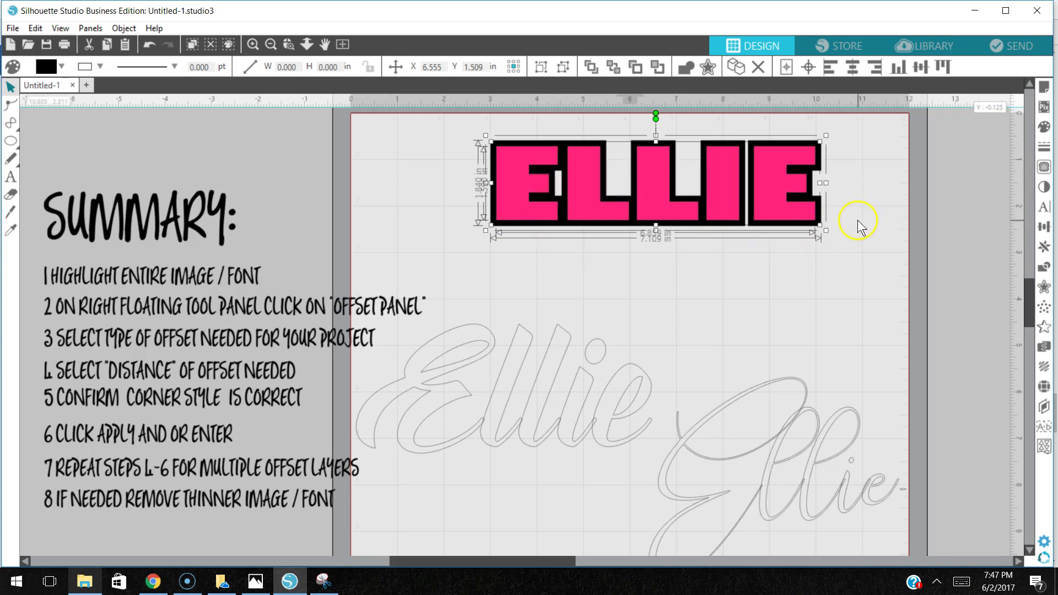
Nudge the pink block-letter name down and sideways over the black offset shape to create a drop-shadow look.
{"action": "left_click", "coordinate": [882, 227]}
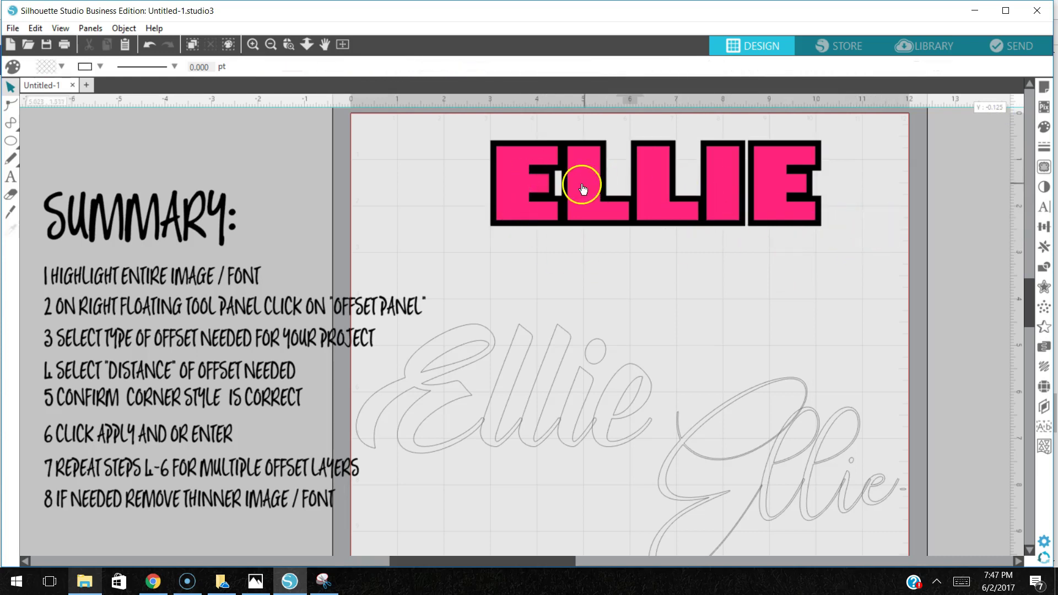
{"action": "left_click", "coordinate": [534, 214]}
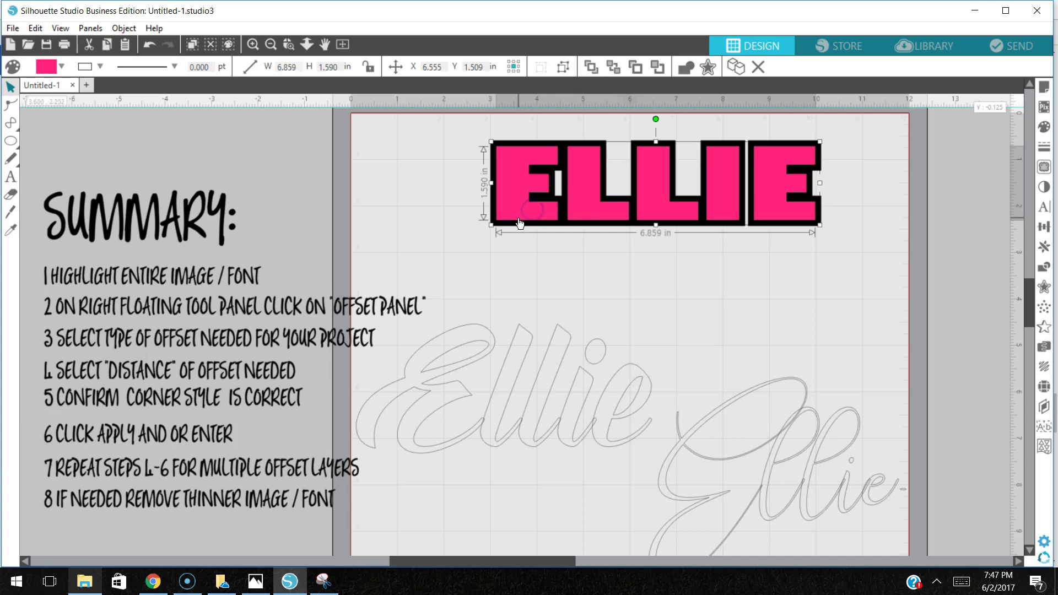
{"action": "key", "text": "Left"}
{"action": "key", "text": "Left"}
{"action": "key", "text": "Left"}
{"action": "key", "text": "Left"}
{"action": "key", "text": "Left"}
{"action": "key", "text": "Left"}
{"action": "key", "text": "Left"}
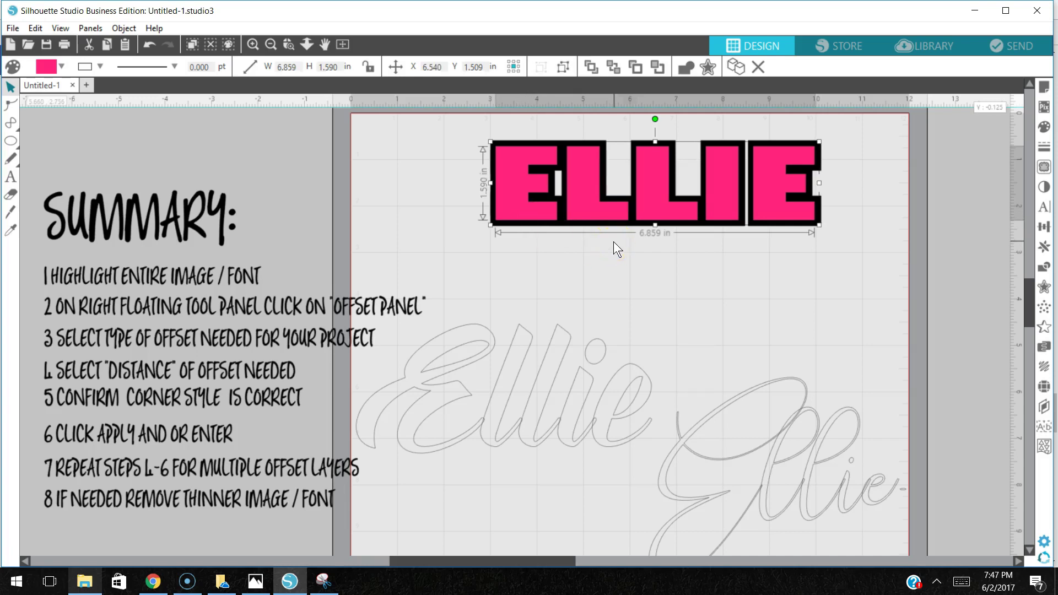
{"action": "key", "text": "Up"}
{"action": "key", "text": "Up"}
{"action": "key", "text": "Up"}
{"action": "key", "text": "Up"}
{"action": "key", "text": "Up"}
{"action": "key", "text": "Up"}
{"action": "key", "text": "Right"}
{"action": "key", "text": "Right"}
{"action": "key", "text": "Right"}
{"action": "key", "text": "Right"}
{"action": "key", "text": "Right"}
{"action": "key", "text": "Right"}
{"action": "key", "text": "Right"}
{"action": "key", "text": "Right"}
{"action": "key", "text": "Right"}
{"action": "key", "text": "Right"}
{"action": "key", "text": "Right"}
{"action": "key", "text": "Right"}
{"action": "key", "text": "Right"}
{"action": "key", "text": "Right"}
{"action": "key", "text": "Right"}
{"action": "key", "text": "Right"}
{"action": "key", "text": "Right"}
{"action": "key", "text": "Right"}
{"action": "key", "text": "Right"}
{"action": "key", "text": "Right"}
{"action": "key", "text": "Right"}
{"action": "key", "text": "Down"}
{"action": "key", "text": "Down"}
{"action": "key", "text": "Down"}
{"action": "key", "text": "Down"}
{"action": "key", "text": "Down"}
{"action": "key", "text": "Down"}
{"action": "key", "text": "Down"}
{"action": "key", "text": "Down"}
{"action": "key", "text": "Down"}
{"action": "key", "text": "Down"}
{"action": "key", "text": "Down"}
{"action": "key", "text": "Down"}
{"action": "key", "text": "Down"}
{"action": "key", "text": "Down"}
{"action": "key", "text": "Down"}
{"action": "key", "text": "Down"}
{"action": "key", "text": "Down"}
{"action": "key", "text": "Down"}
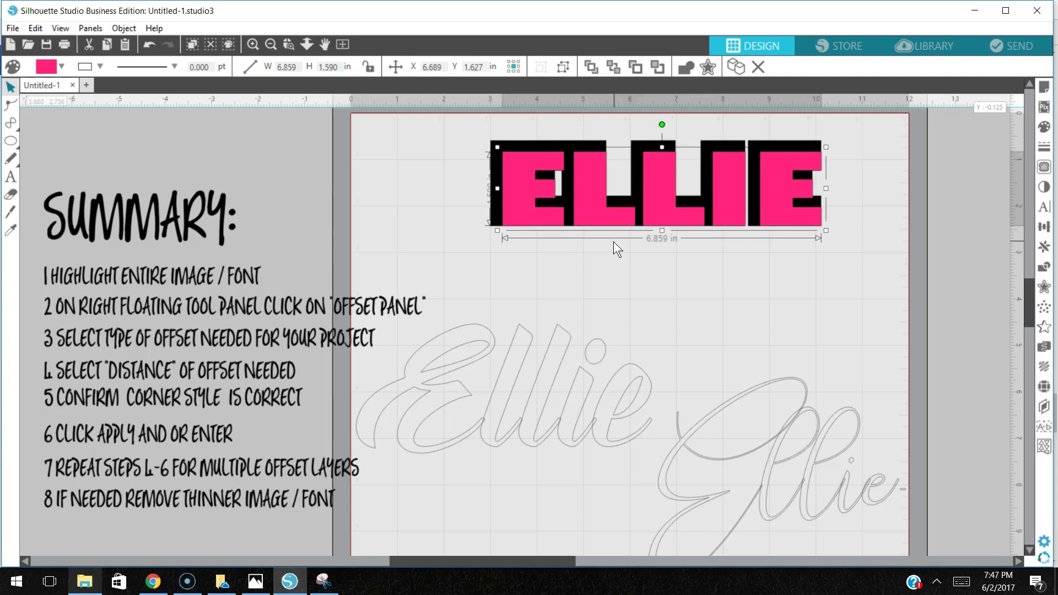
{"action": "key", "text": "Right"}
{"action": "key", "text": "Right"}
{"action": "key", "text": "Right"}
{"action": "key", "text": "Right"}
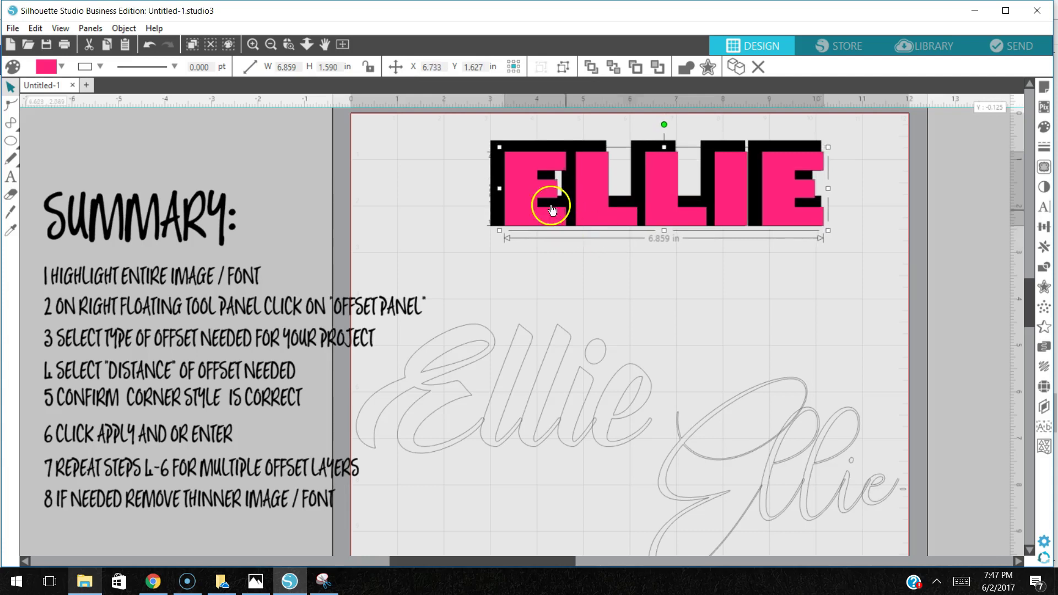
Move the pink block-letter name together with its black offset shape to the page's upper right corner.
{"action": "left_click", "coordinate": [439, 152]}
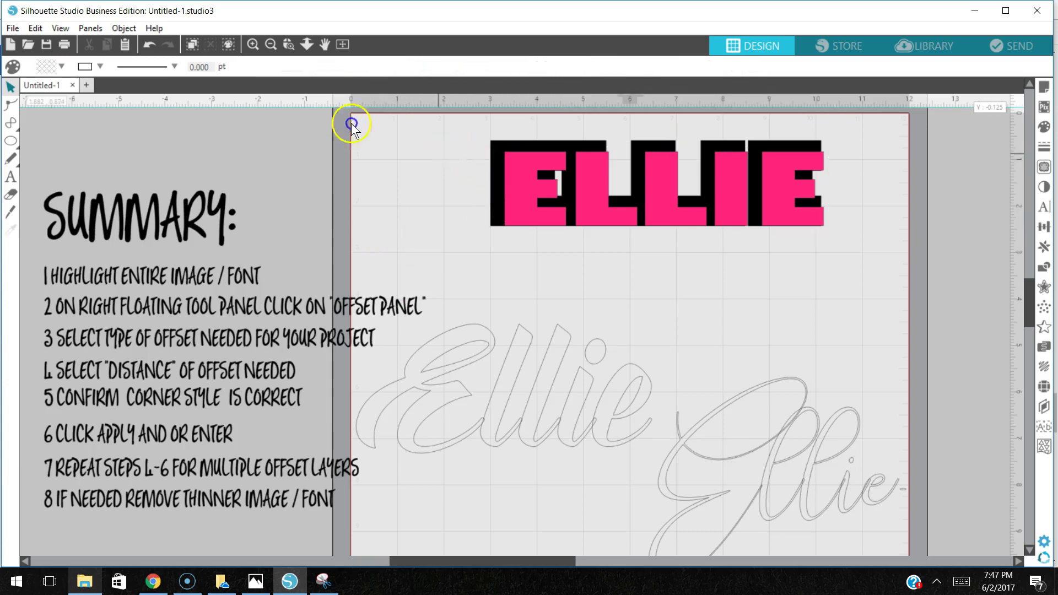
{"action": "left_click_drag", "start_coordinate": [350, 123], "coordinate": [832, 245]}
{"action": "left_click_drag", "start_coordinate": [537, 175], "coordinate": [696, 142]}
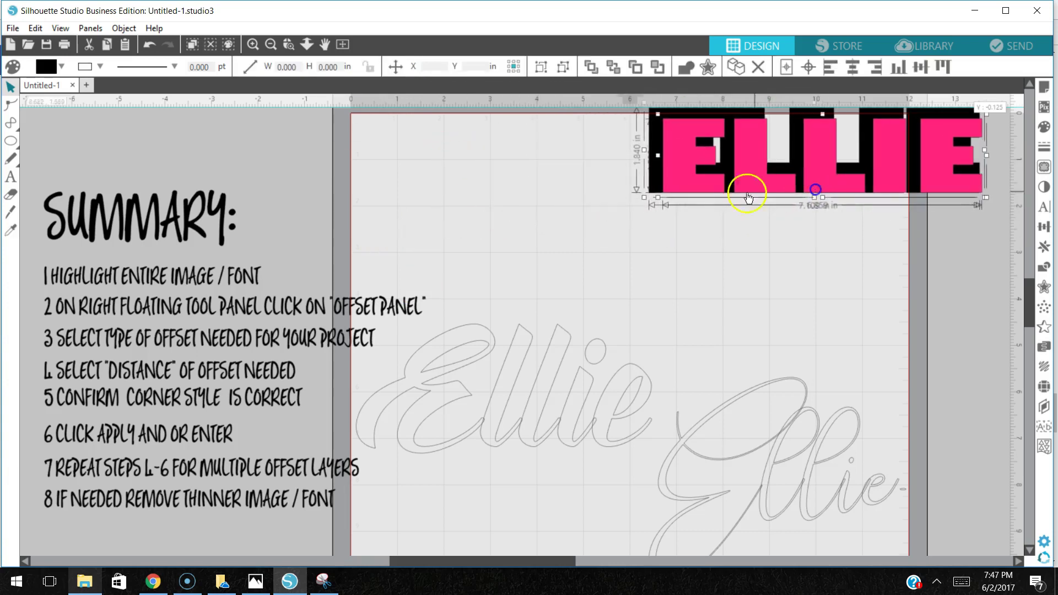
Move the Everglow script name toward the middle of the page and the thin script name farther down out of the way.
{"action": "left_click", "coordinate": [472, 283]}
{"action": "left_click", "coordinate": [456, 414]}
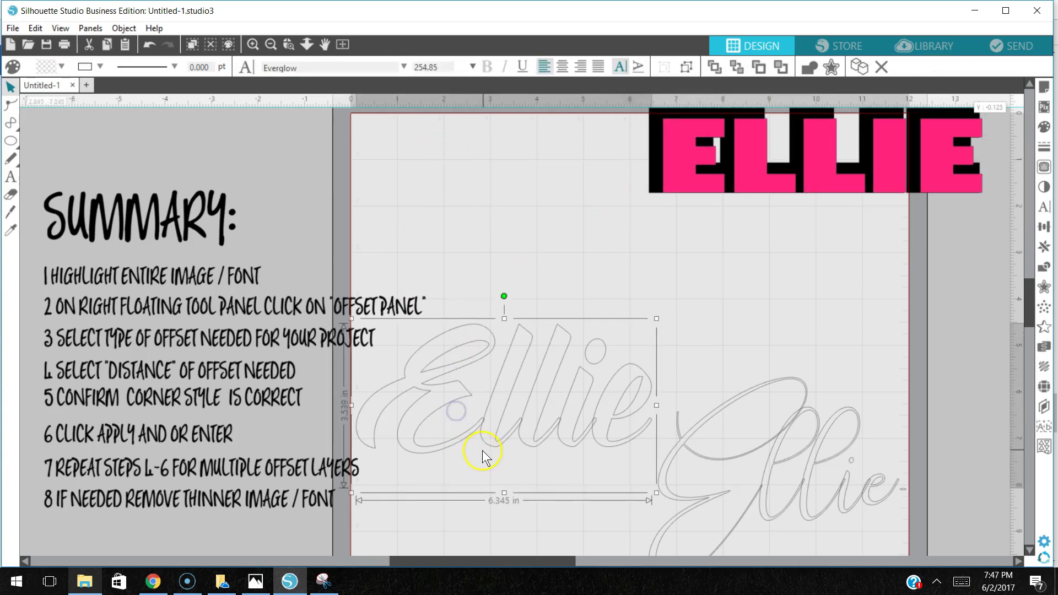
{"action": "left_click_drag", "start_coordinate": [485, 442], "coordinate": [615, 331]}
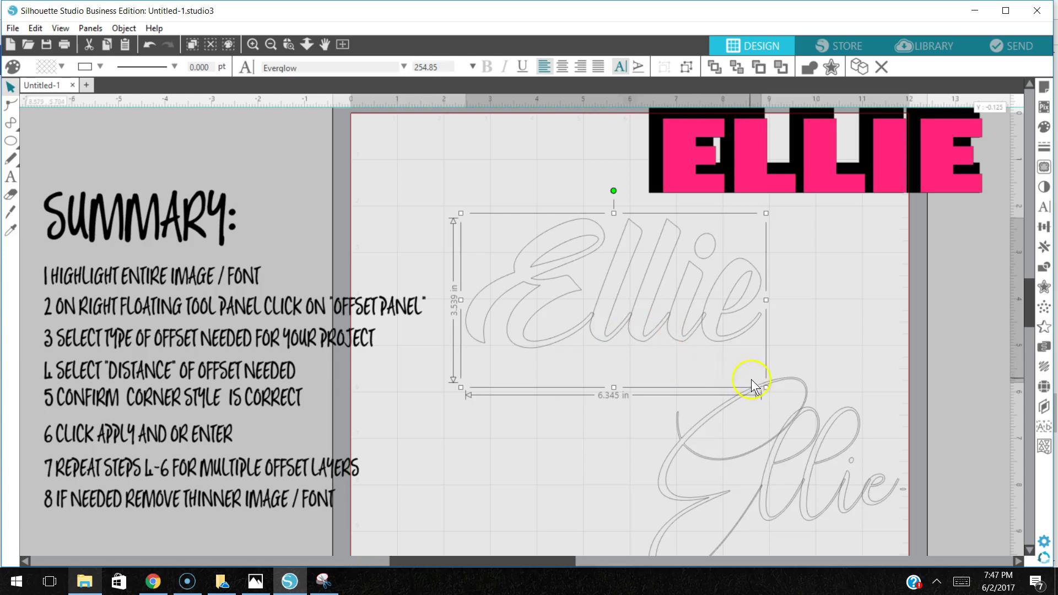
{"action": "left_click", "coordinate": [796, 397]}
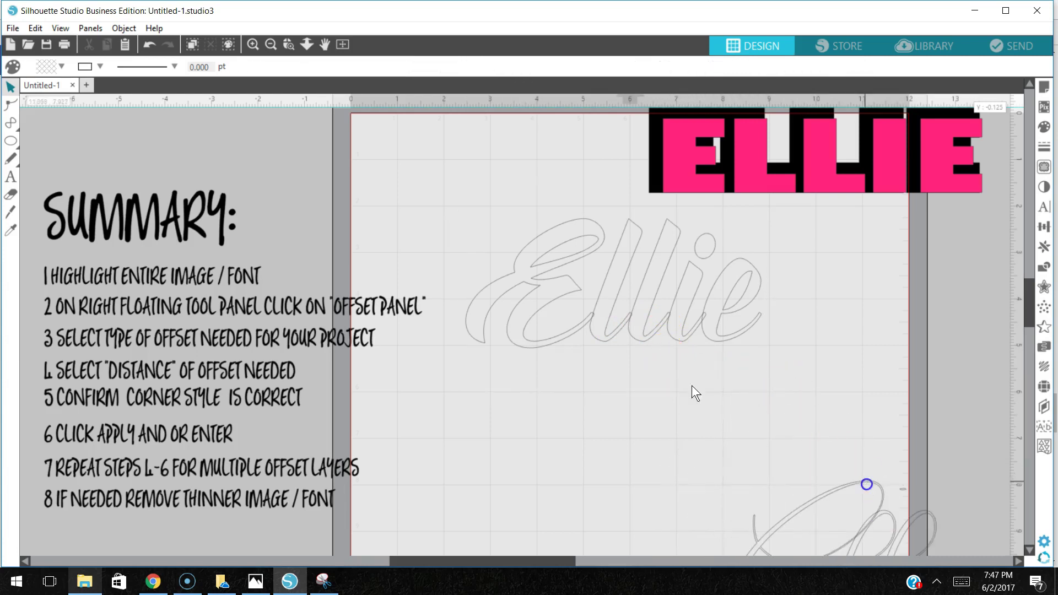
Enlarge the Everglow script name proportionally to about 7.07 in wide and reposition it near the page's center.
{"action": "left_click", "coordinate": [639, 339]}
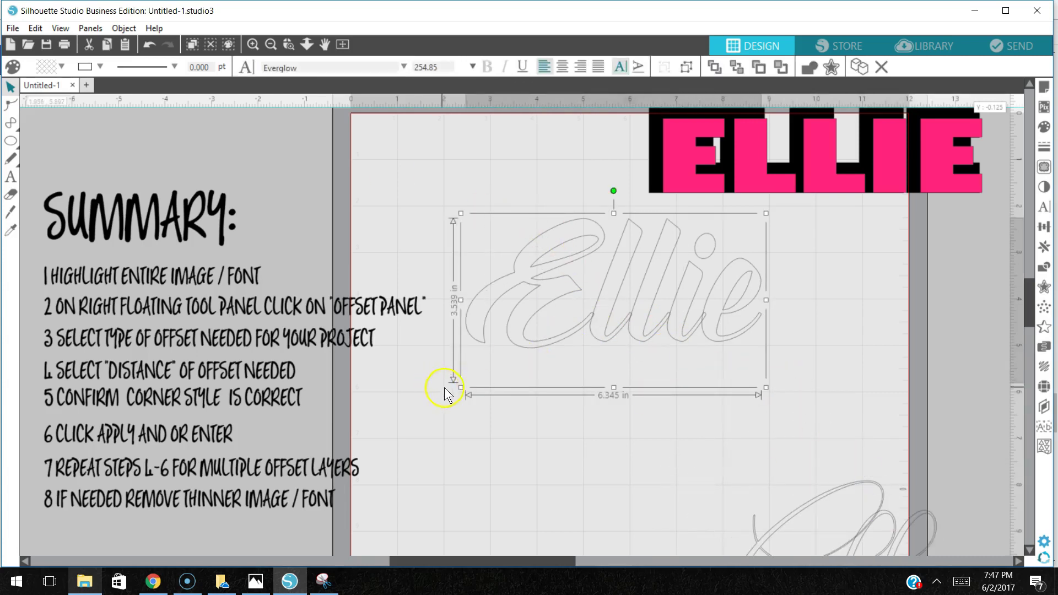
{"action": "left_click", "coordinate": [466, 389]}
{"action": "left_click_drag", "start_coordinate": [527, 336], "coordinate": [539, 378]}
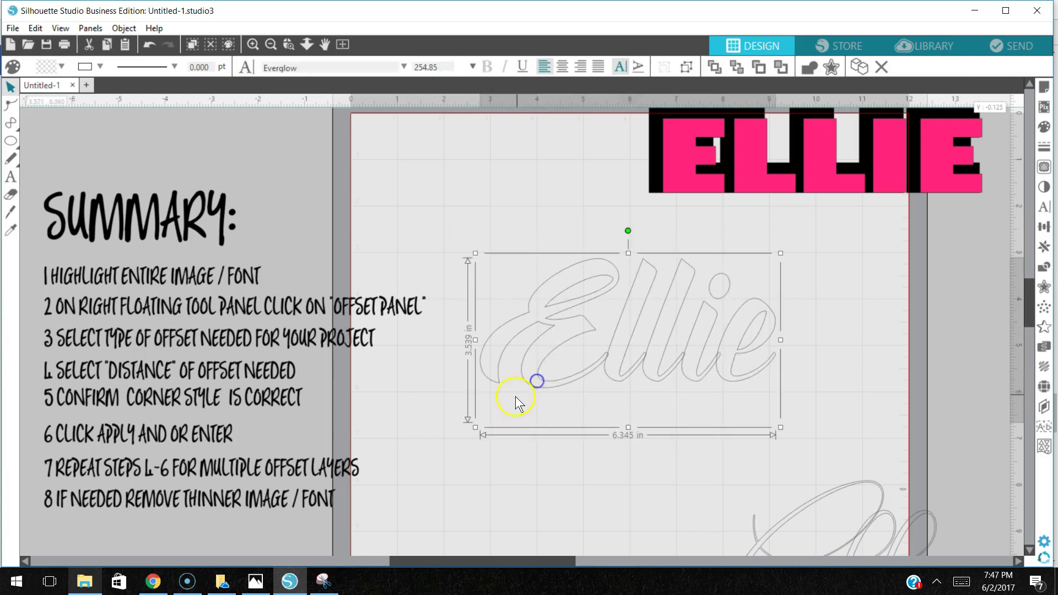
{"action": "left_click_drag", "start_coordinate": [476, 427], "coordinate": [461, 481]}
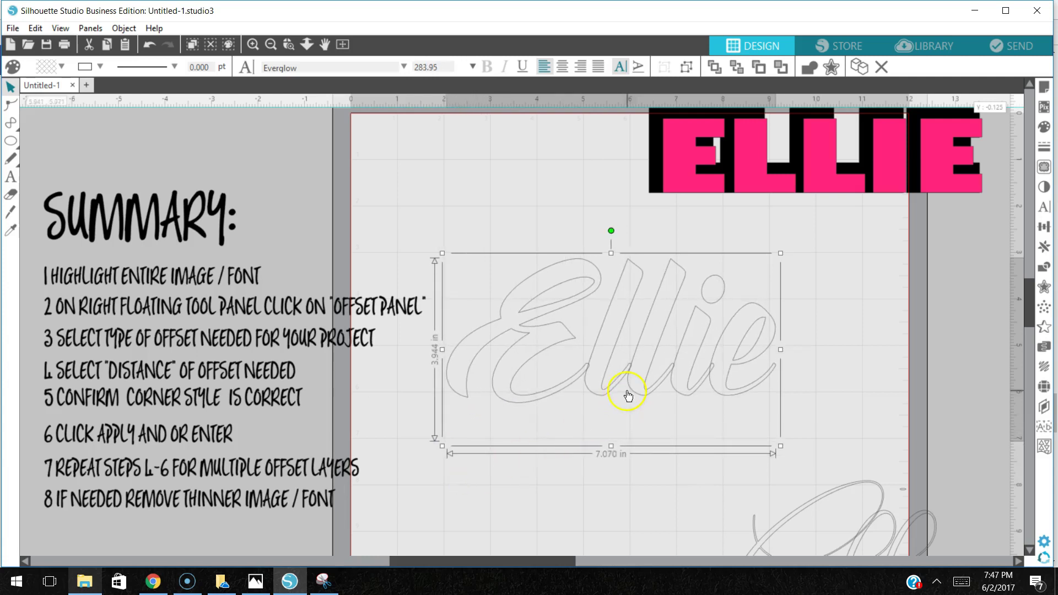
{"action": "left_click_drag", "start_coordinate": [617, 389], "coordinate": [625, 403]}
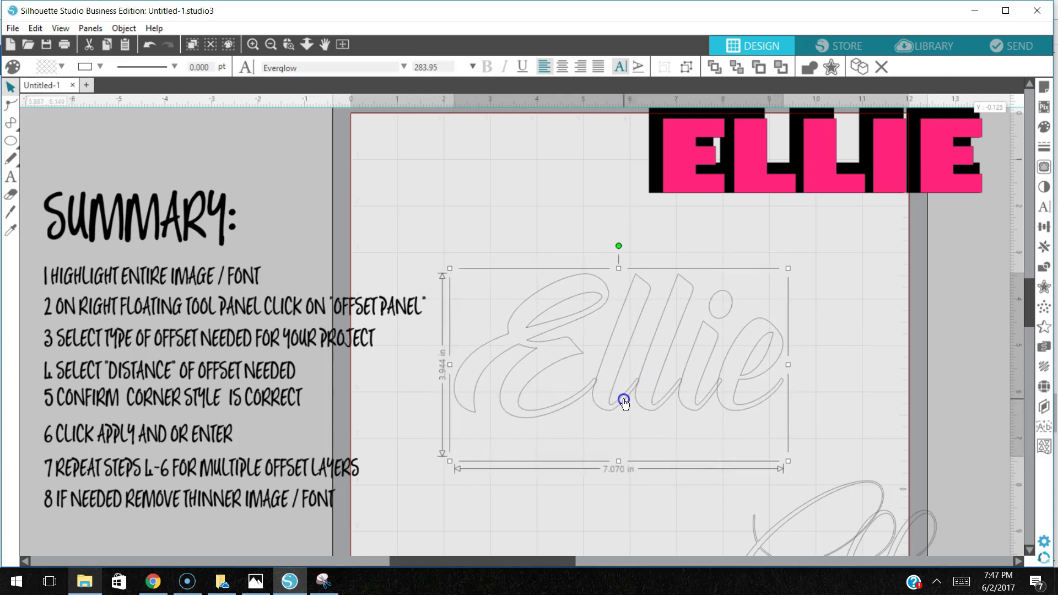
{"action": "left_click", "coordinate": [493, 237]}
{"action": "left_click", "coordinate": [689, 407]}
{"action": "left_click", "coordinate": [1049, 292]}
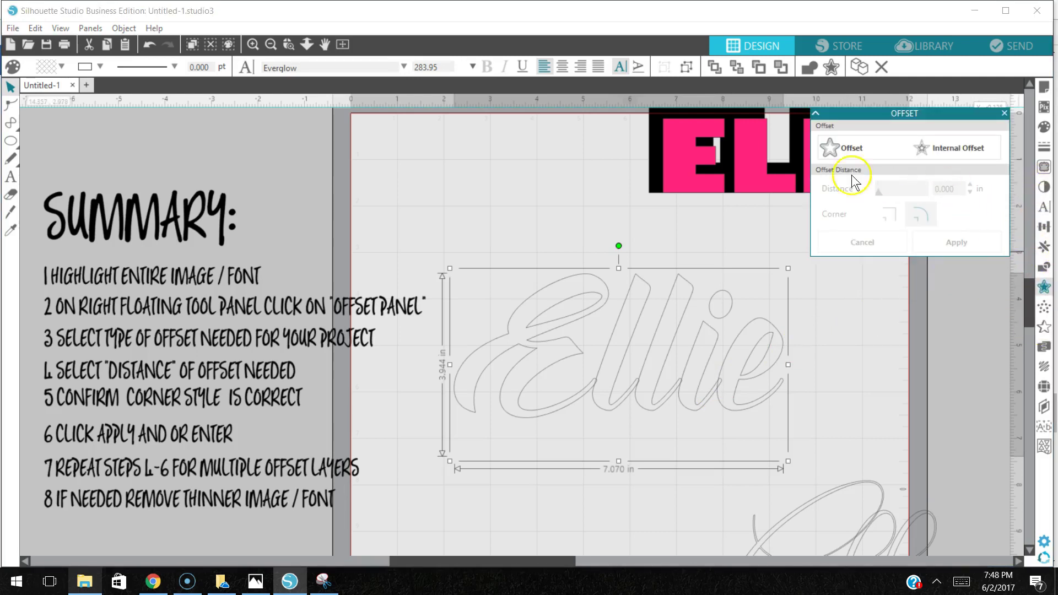
{"action": "left_click", "coordinate": [843, 147]}
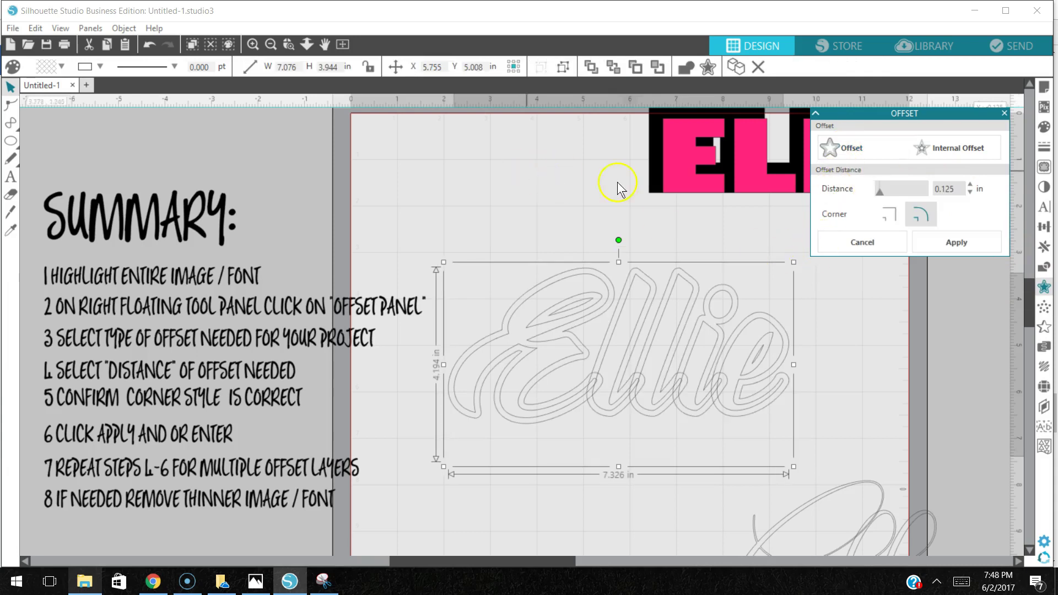
{"action": "left_click", "coordinate": [877, 245]}
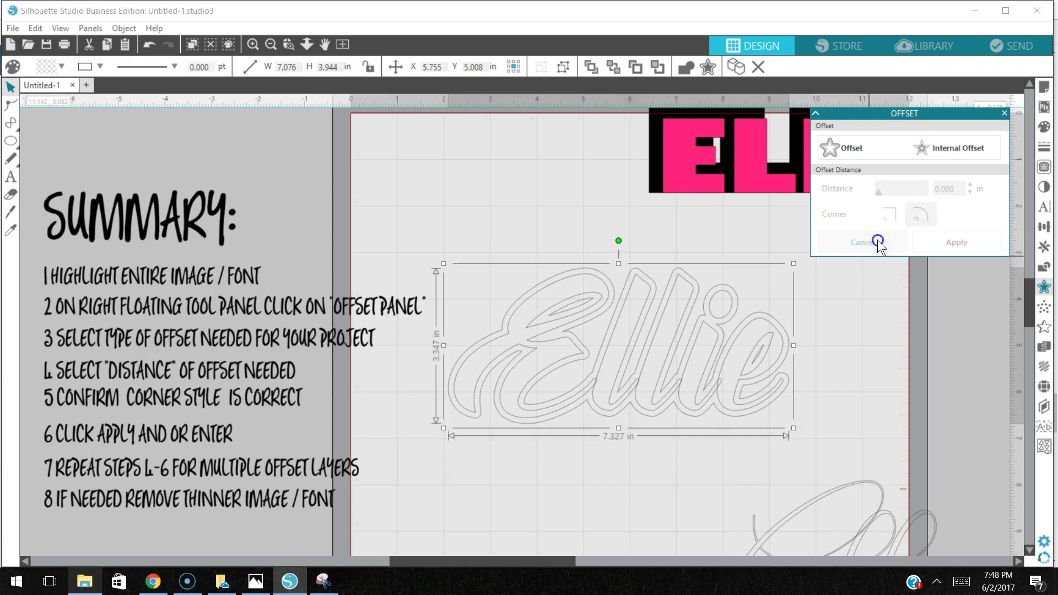
Weld the overlapping letters of the Everglow script name into one shape.
{"action": "left_click", "coordinate": [731, 401]}
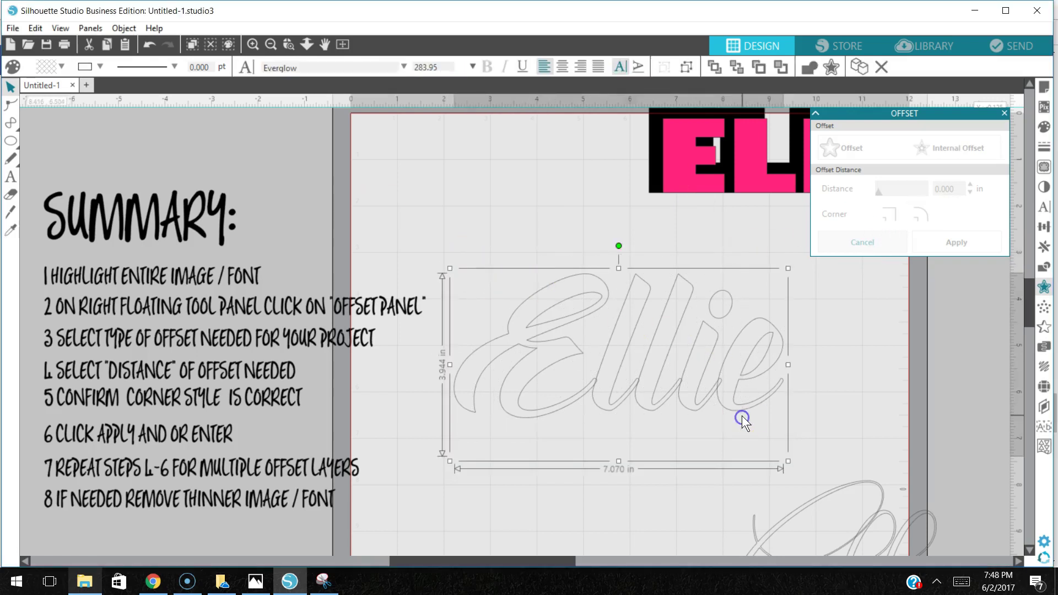
{"action": "right_click", "coordinate": [739, 415]}
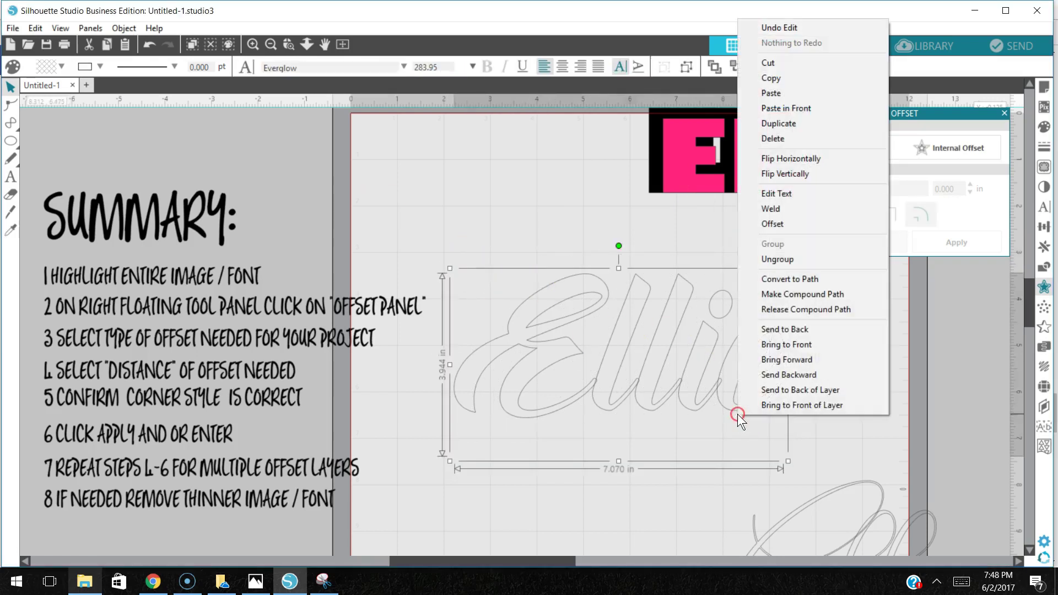
{"action": "left_click", "coordinate": [762, 210]}
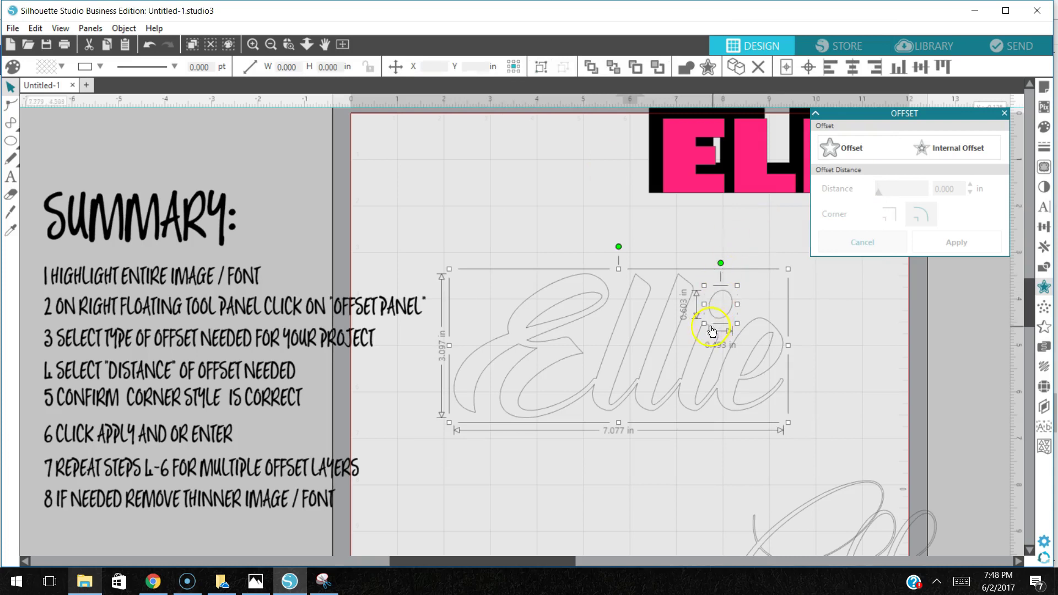
Offset the welded script name and its i-dot outward by 0.200 in with sharp corners.
{"action": "left_click", "coordinate": [748, 321]}
{"action": "left_click", "coordinate": [823, 353]}
{"action": "left_click_drag", "start_coordinate": [469, 235], "coordinate": [763, 430]}
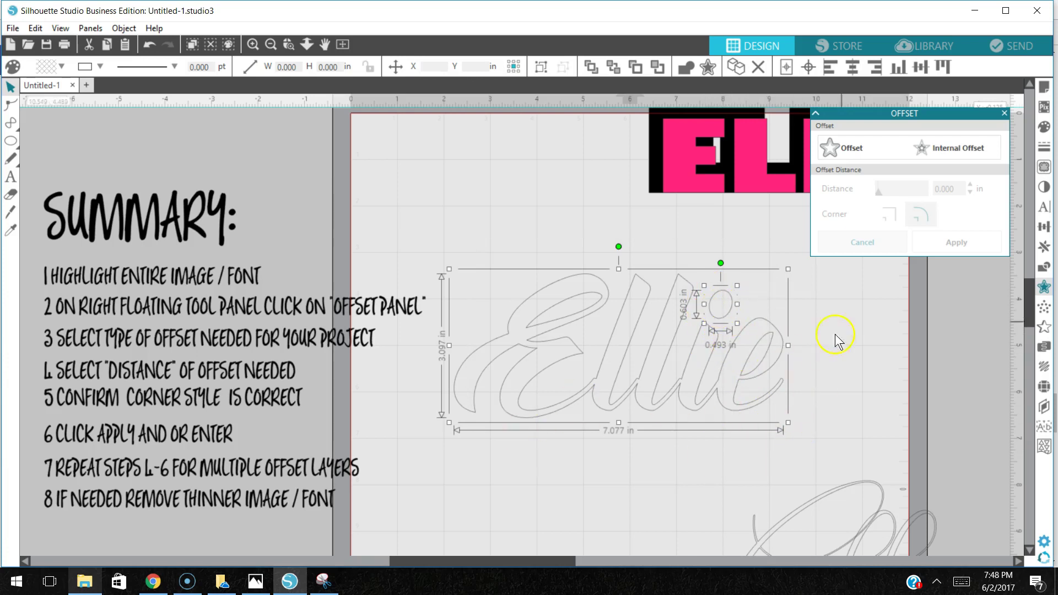
{"action": "left_click", "coordinate": [851, 149]}
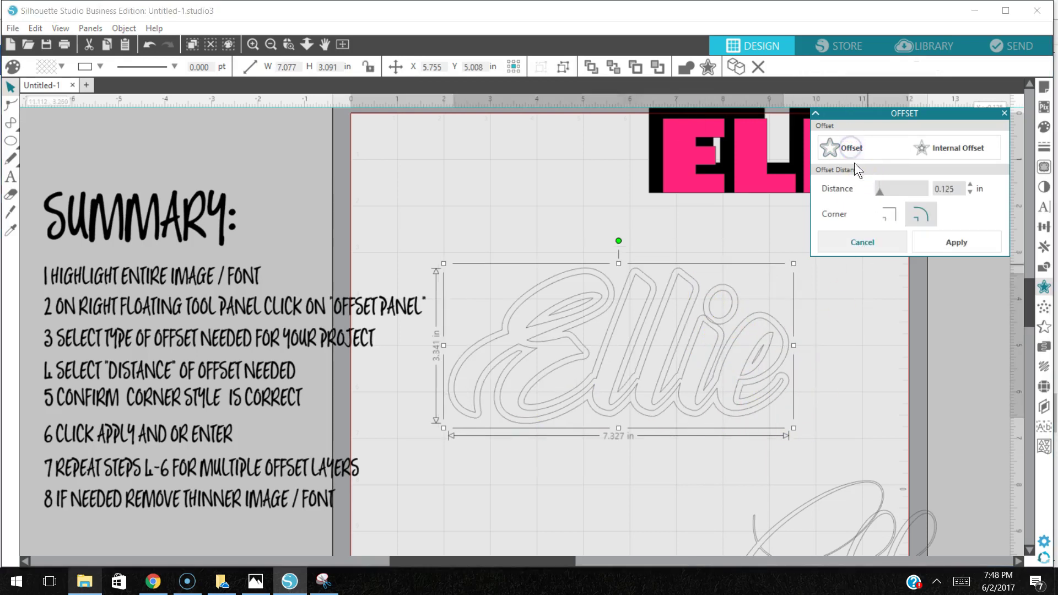
{"action": "left_click", "coordinate": [969, 183]}
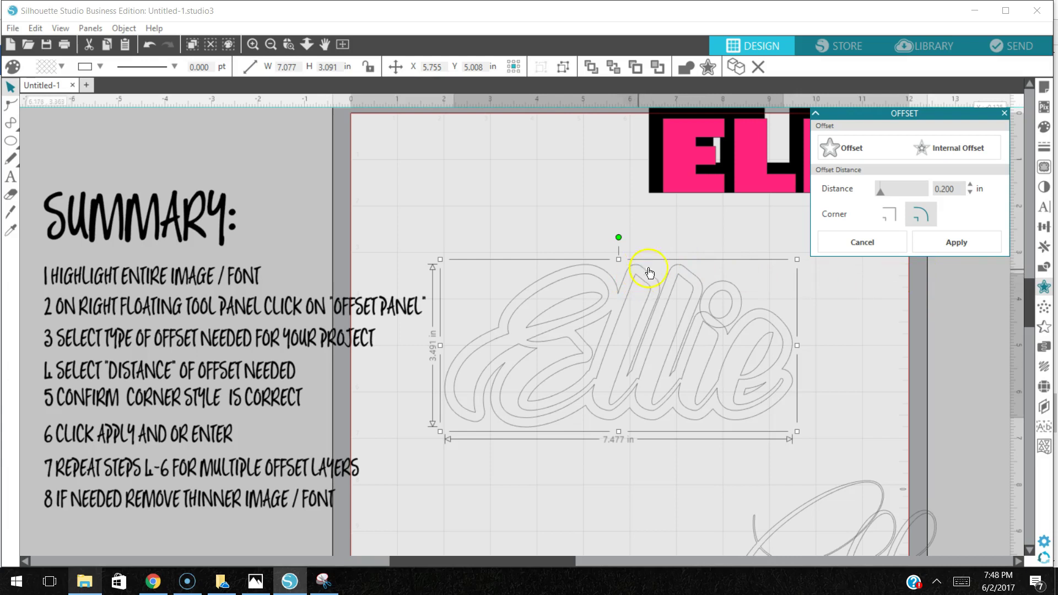
{"action": "left_click", "coordinate": [889, 215]}
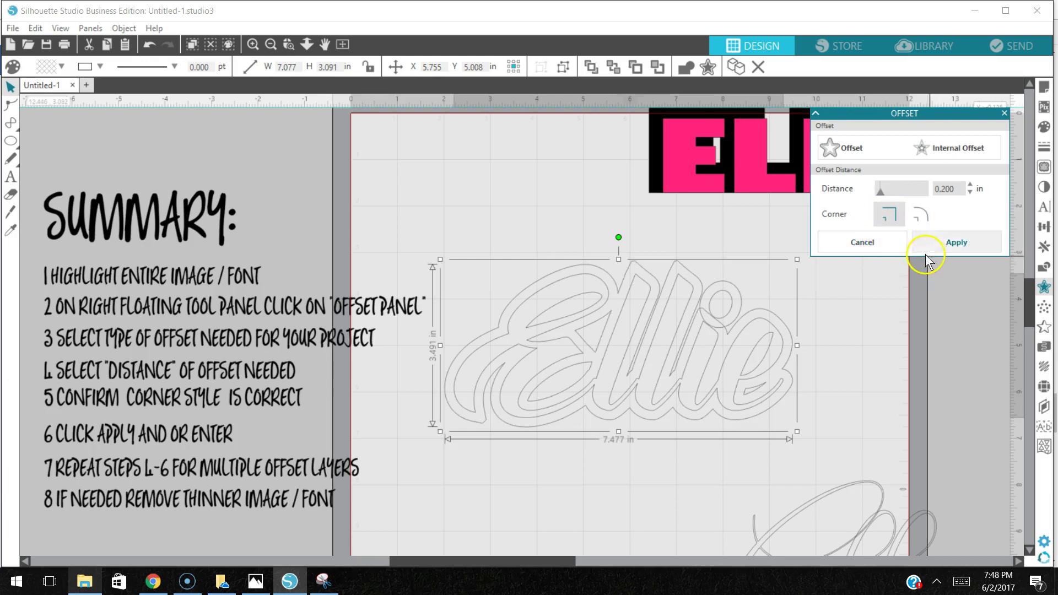
{"action": "left_click", "coordinate": [941, 249]}
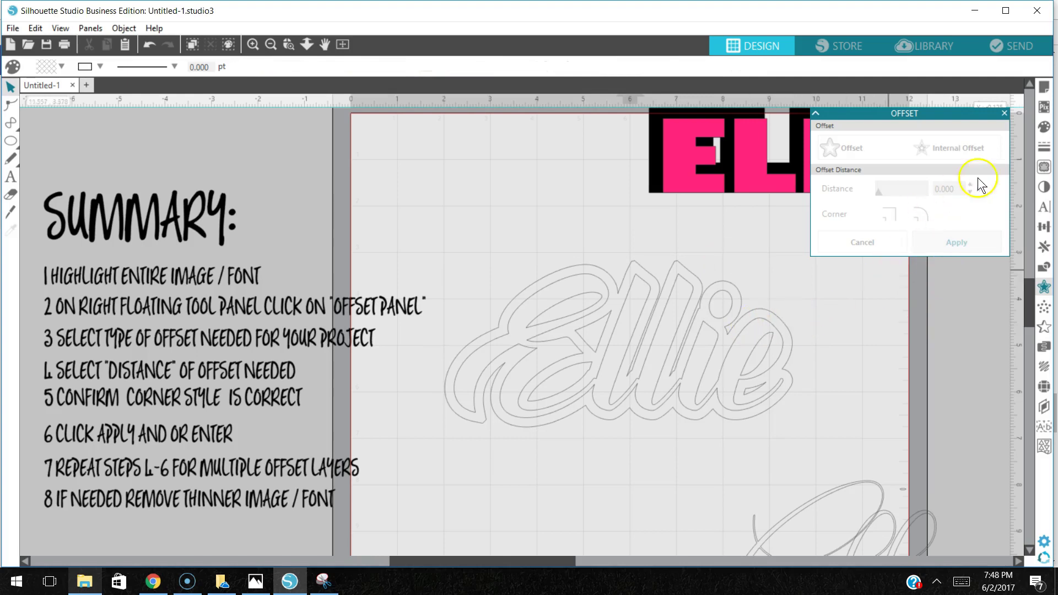
{"action": "left_click", "coordinate": [1006, 112]}
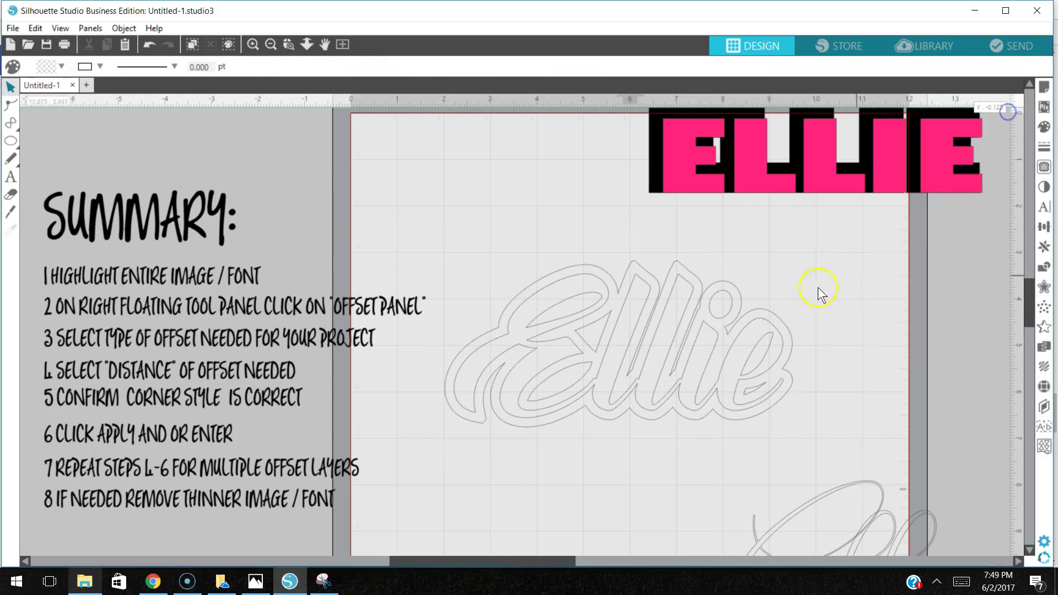
Move the original welded script name and its i-dot out of the offset outline to the area right of it.
{"action": "mouse_move", "coordinate": [766, 318]}
{"action": "left_mouse_down"}
{"action": "mouse_move", "coordinate": [773, 346]}
{"action": "mouse_move", "coordinate": [952, 383]}
{"action": "mouse_move", "coordinate": [974, 255]}
{"action": "mouse_move", "coordinate": [858, 319]}
{"action": "mouse_move", "coordinate": [751, 347]}
{"action": "mouse_move", "coordinate": [775, 310]}
{"action": "mouse_move", "coordinate": [768, 314]}
{"action": "left_mouse_up"}
{"action": "left_click", "coordinate": [733, 302]}
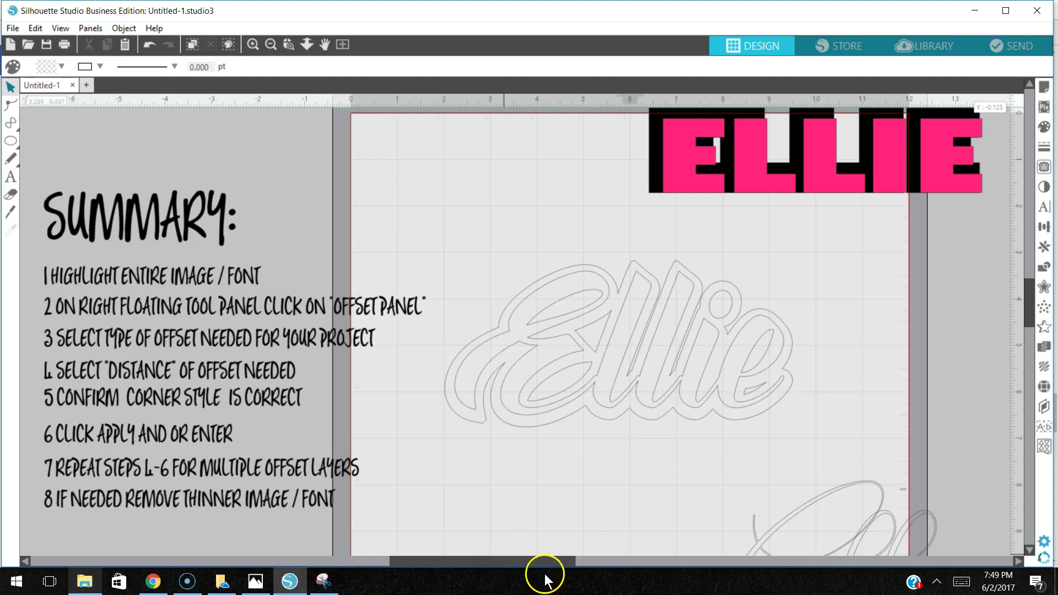
{"action": "left_click_drag", "start_coordinate": [547, 568], "coordinate": [603, 568]}
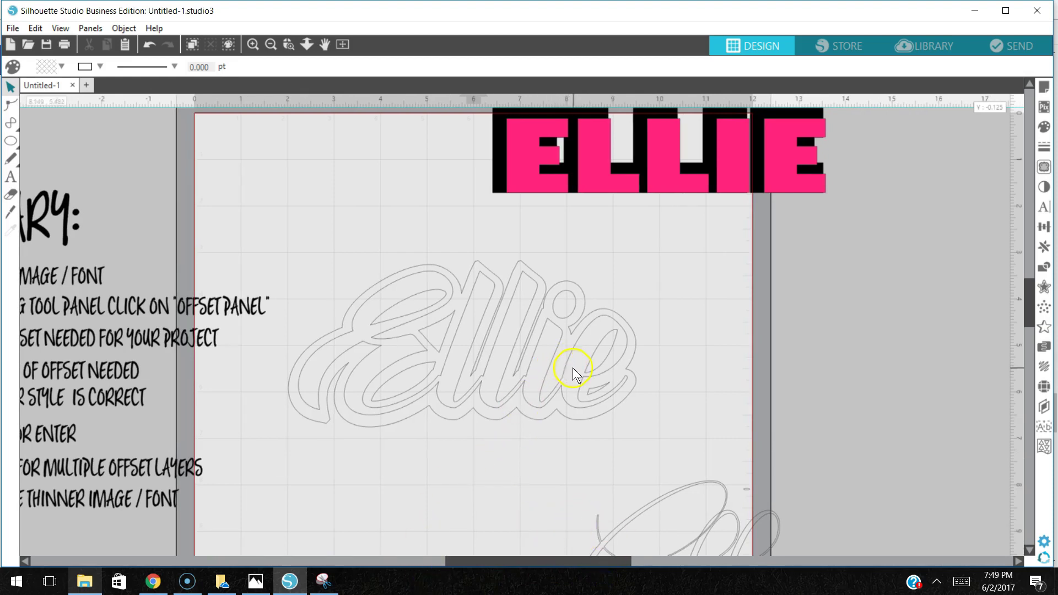
{"action": "left_click", "coordinate": [631, 415]}
{"action": "left_click", "coordinate": [803, 297]}
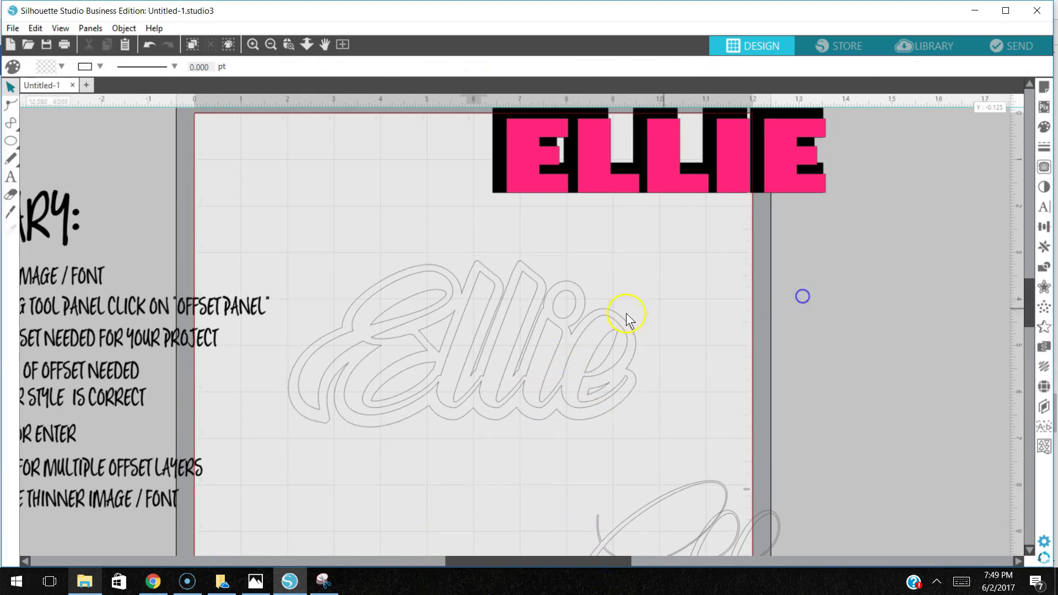
{"action": "left_click", "coordinate": [588, 345]}
{"action": "left_click", "coordinate": [711, 294]}
{"action": "left_click_drag", "start_coordinate": [574, 349], "coordinate": [939, 349]}
{"action": "left_click", "coordinate": [562, 297]}
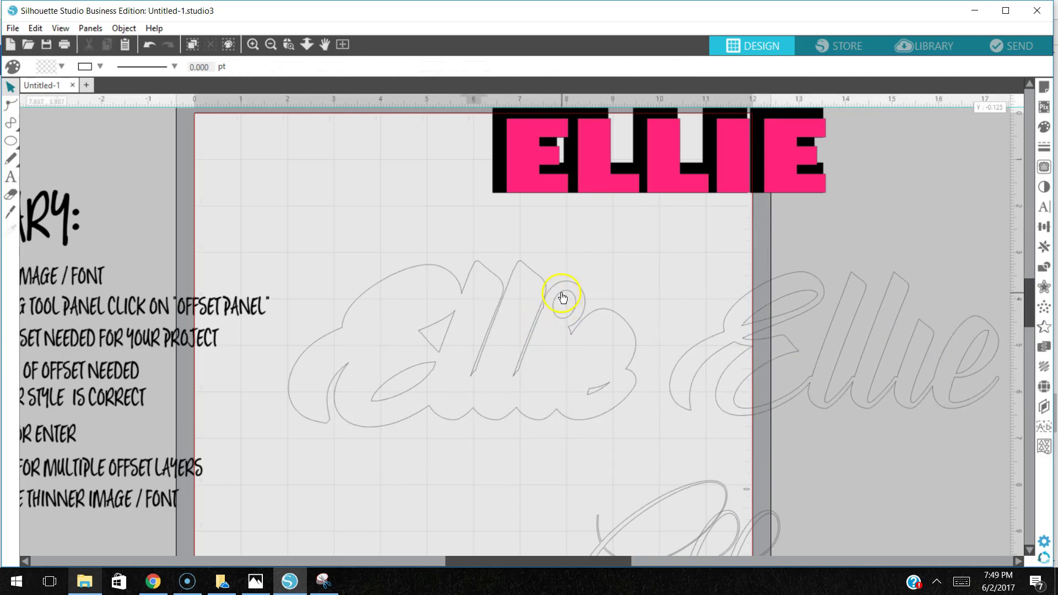
{"action": "left_click", "coordinate": [919, 306]}
{"action": "left_click_drag", "start_coordinate": [919, 306], "coordinate": [935, 287]}
Fill the script name's offset outline with solid black.
{"action": "left_click", "coordinate": [615, 406]}
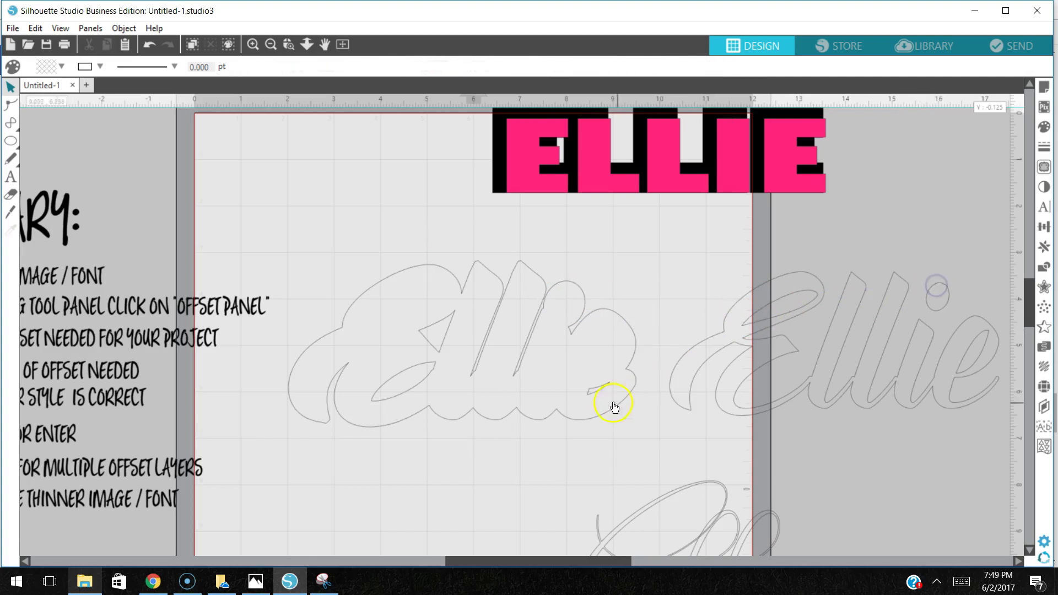
{"action": "left_click", "coordinate": [580, 421]}
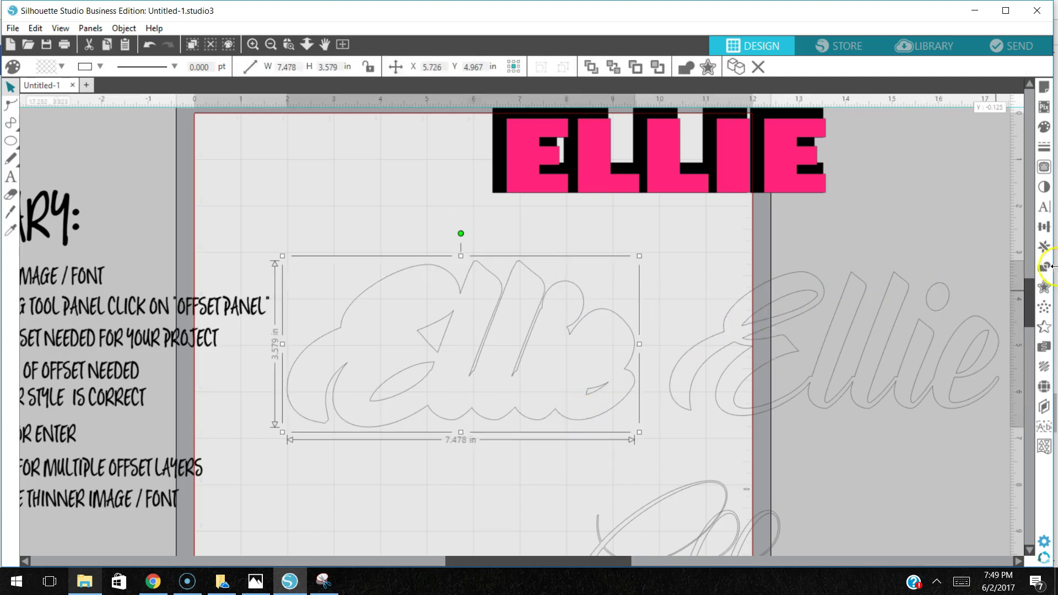
{"action": "left_click", "coordinate": [1046, 127]}
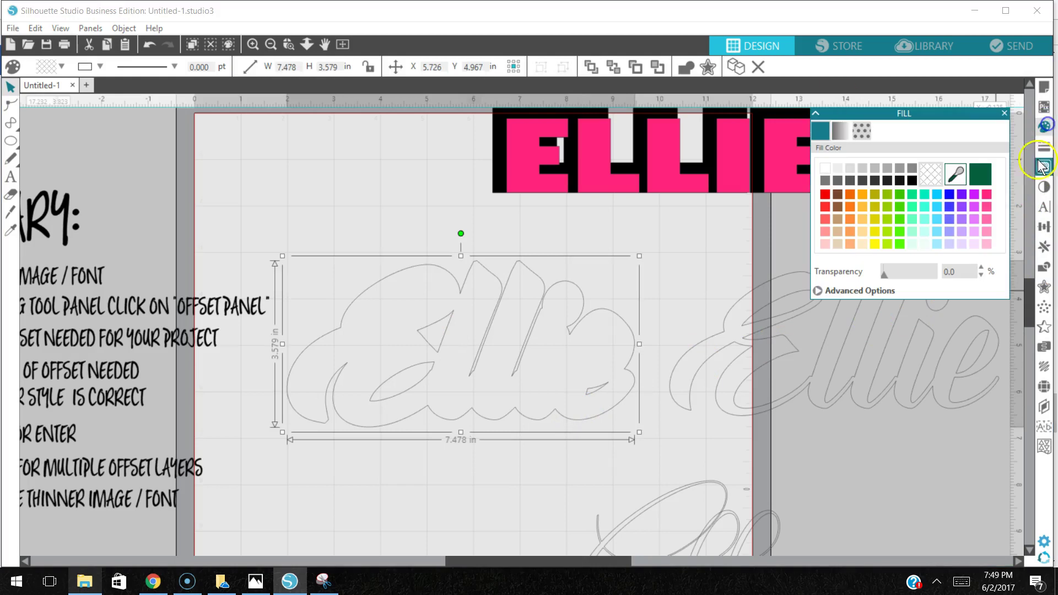
{"action": "left_click", "coordinate": [913, 181]}
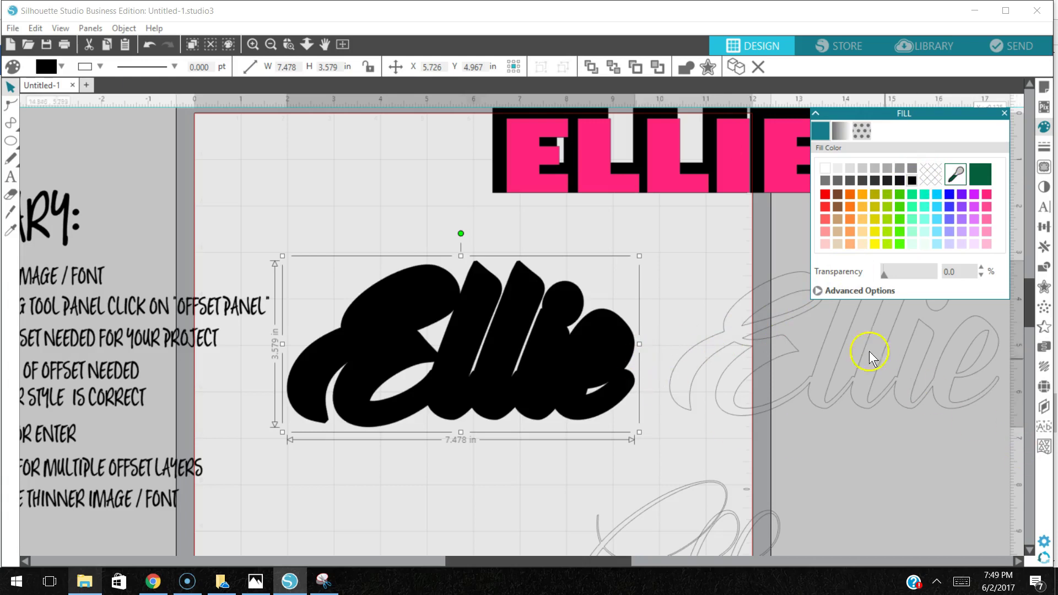
Fill the welded Everglow script name and its i-dot with hot pink and place them over the black offset outline.
{"action": "left_click", "coordinate": [761, 272]}
{"action": "left_click", "coordinate": [741, 267]}
{"action": "left_click", "coordinate": [896, 319]}
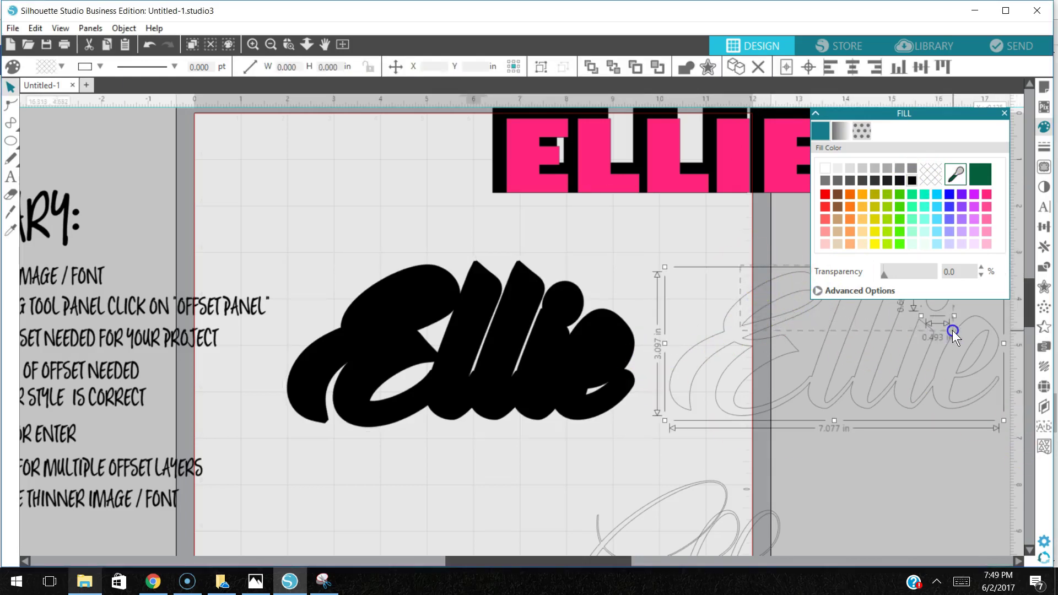
{"action": "left_click", "coordinate": [987, 194]}
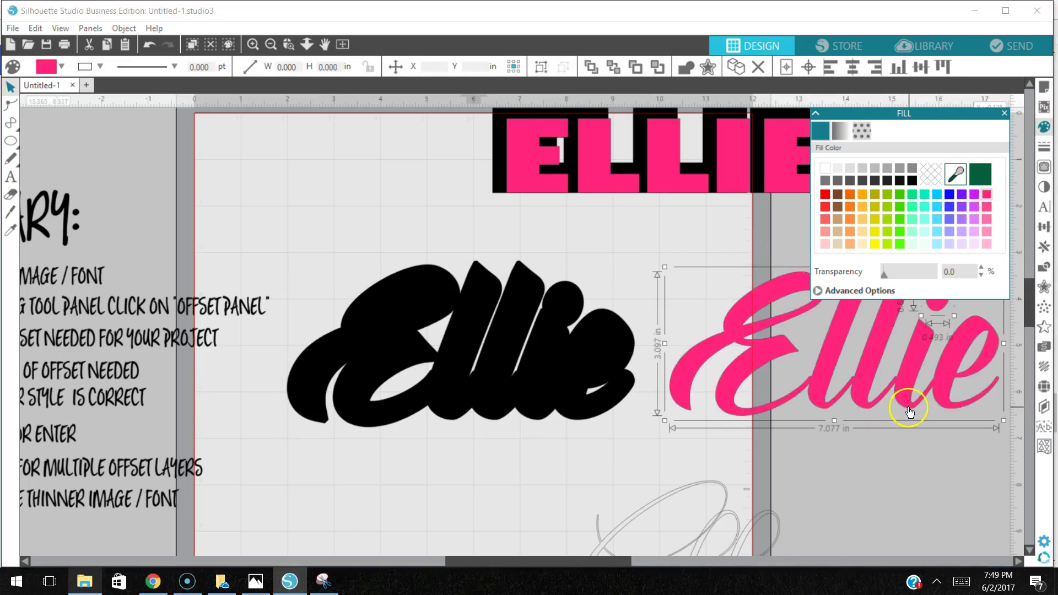
{"action": "left_click_drag", "start_coordinate": [909, 413], "coordinate": [526, 412]}
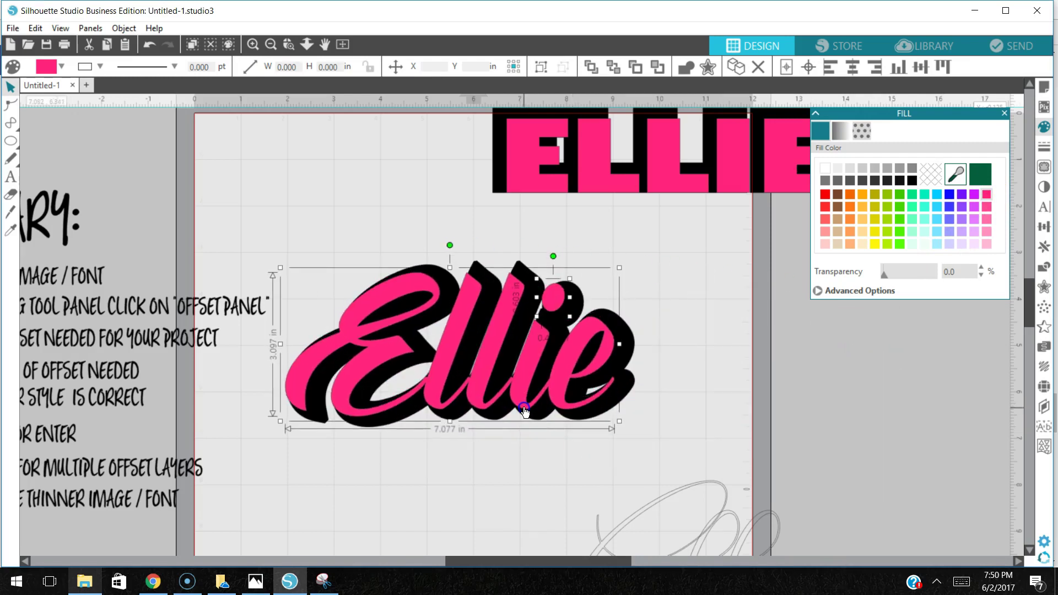
{"action": "left_click", "coordinate": [702, 314]}
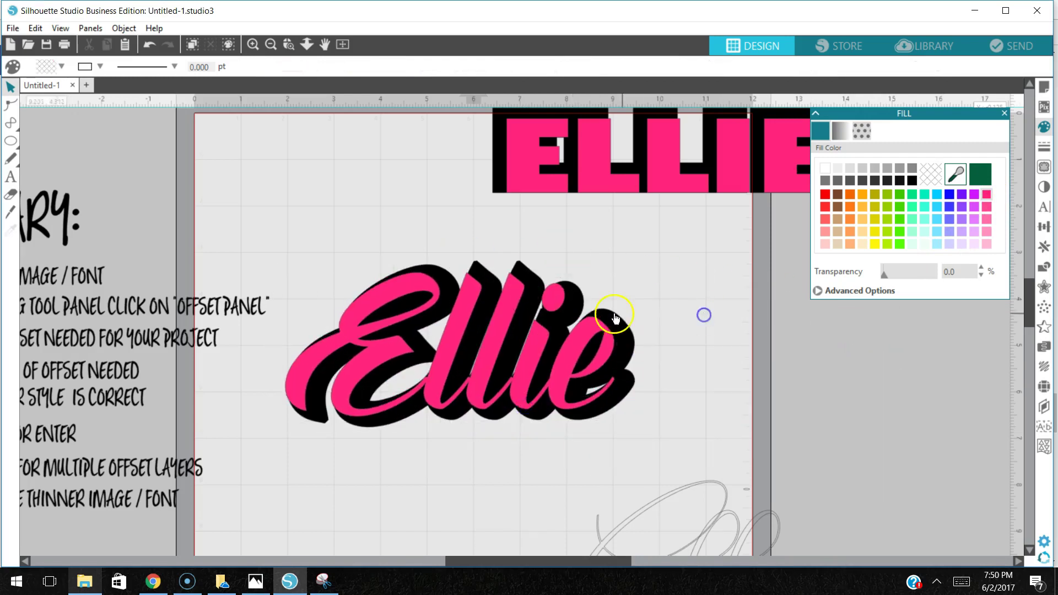
{"action": "scroll", "coordinate": [498, 445], "scroll_direction": "up", "scroll_amount": 1}
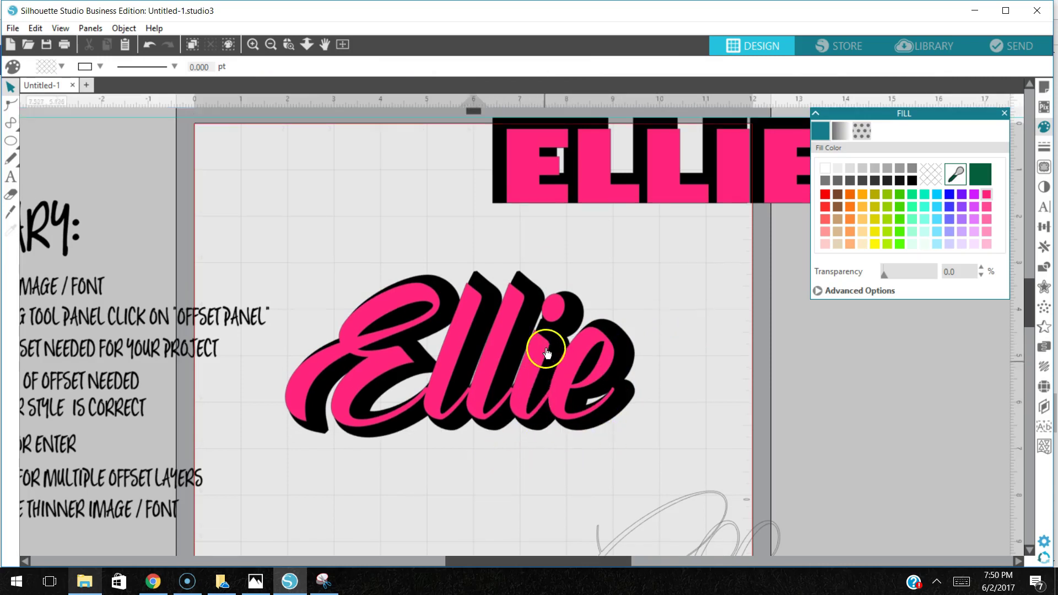
Move the pink i-dot slightly up and right so it sits centered on its black background.
{"action": "left_click", "coordinate": [556, 316]}
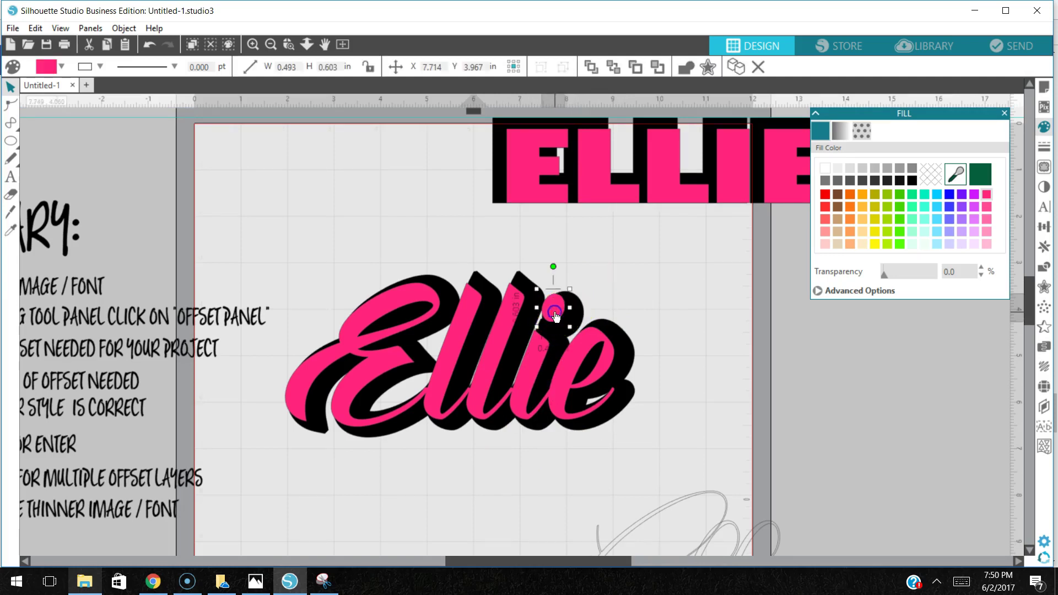
{"action": "left_click_drag", "start_coordinate": [555, 313], "coordinate": [561, 308]}
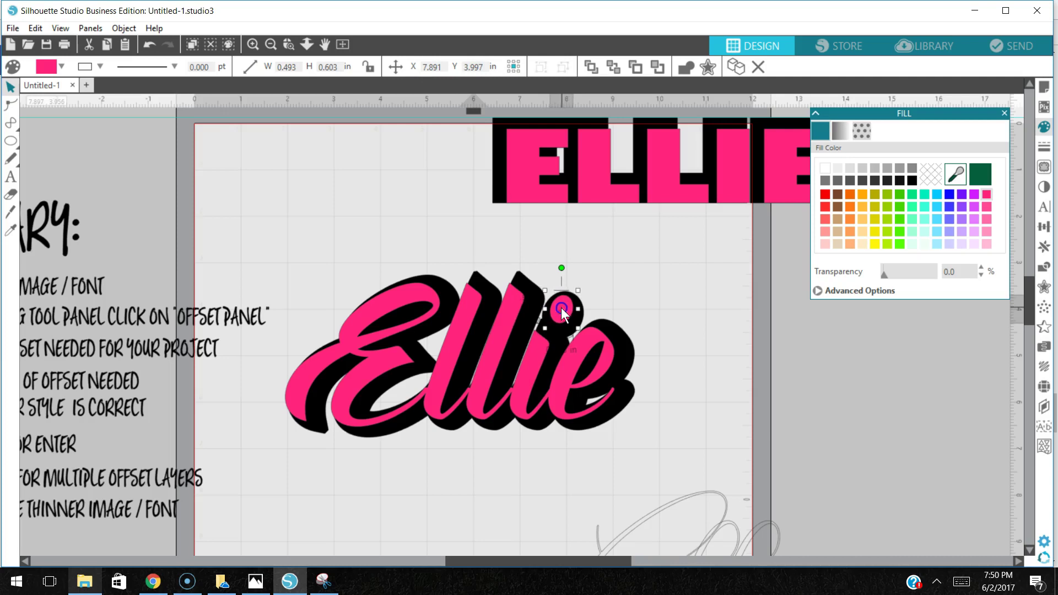
{"action": "left_click", "coordinate": [638, 310]}
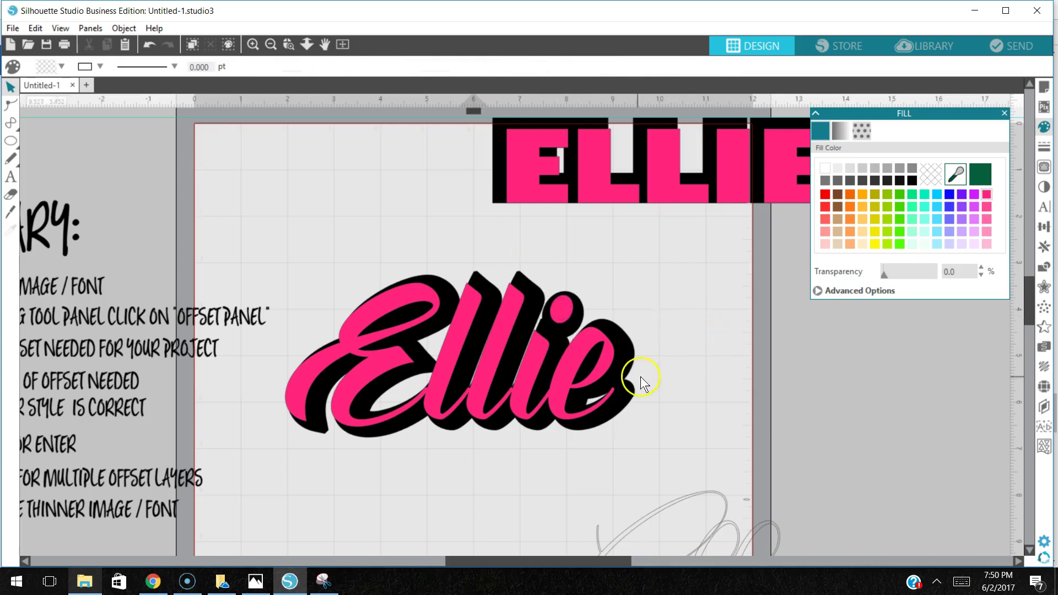
Move the black offset outline off to the right of the page and group the pink script name with its i-dot.
{"action": "left_click_drag", "start_coordinate": [629, 352], "coordinate": [1053, 326]}
{"action": "left_click", "coordinate": [383, 266]}
{"action": "left_click_drag", "start_coordinate": [352, 244], "coordinate": [527, 346]}
{"action": "right_click", "coordinate": [527, 346]}
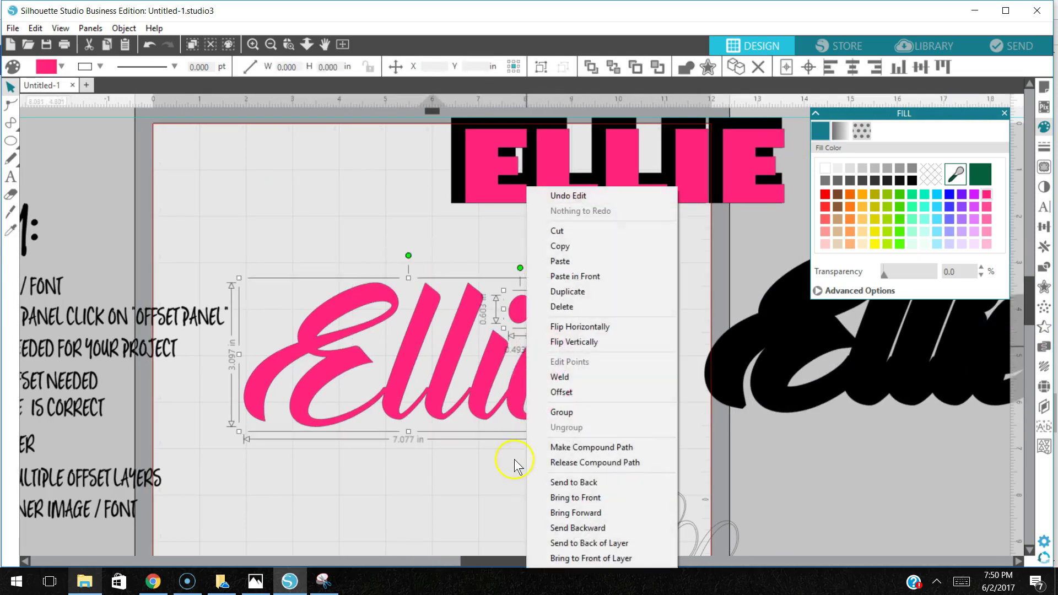
{"action": "left_click", "coordinate": [565, 413]}
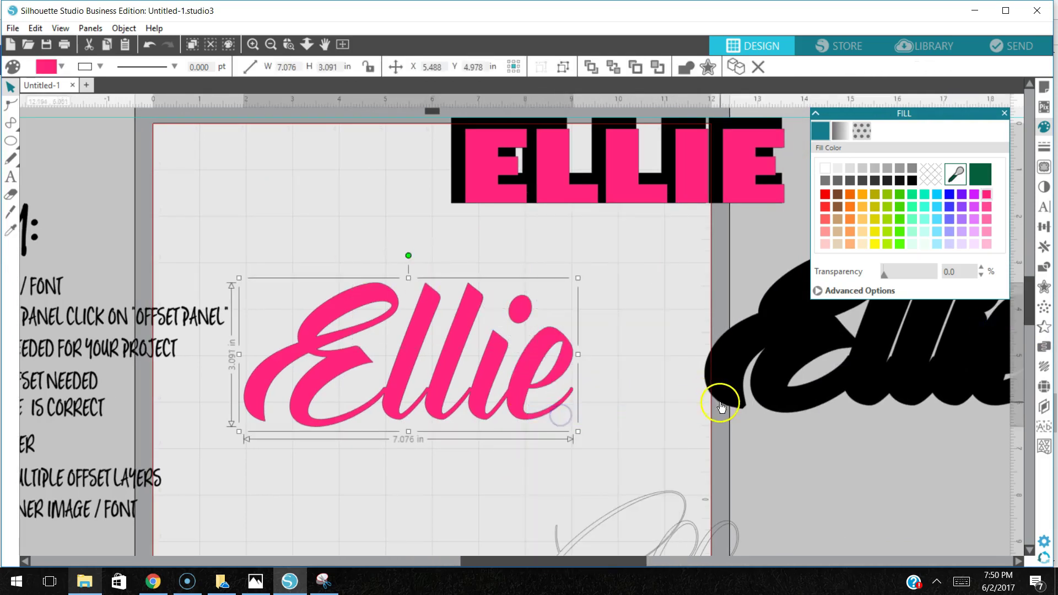
Move the black outline back behind the pink script name and group the two layers together.
{"action": "left_click_drag", "start_coordinate": [757, 401], "coordinate": [299, 419]}
{"action": "left_click", "coordinate": [763, 390]}
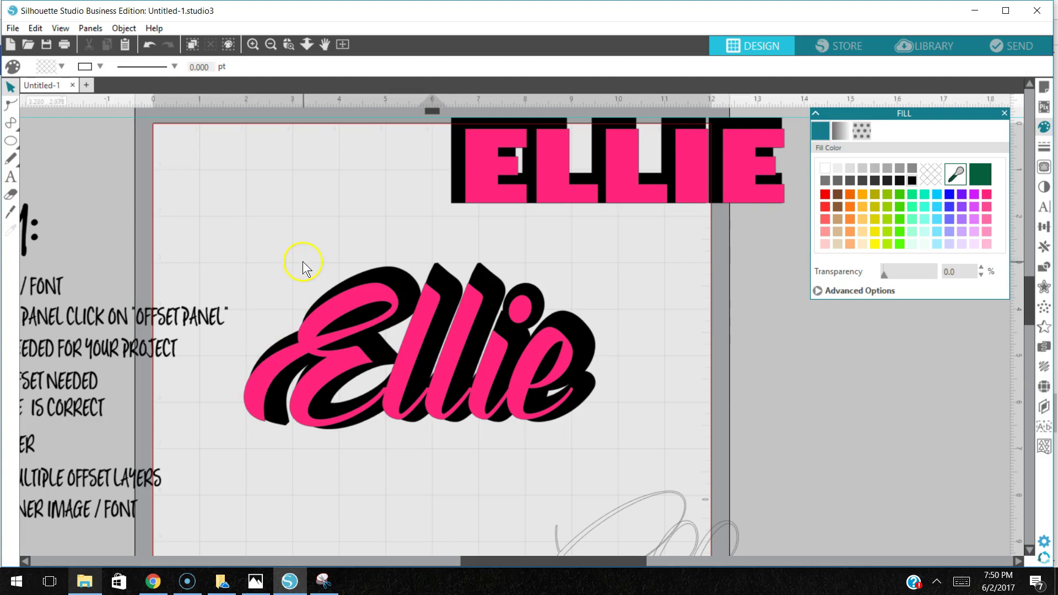
{"action": "left_click", "coordinate": [481, 393]}
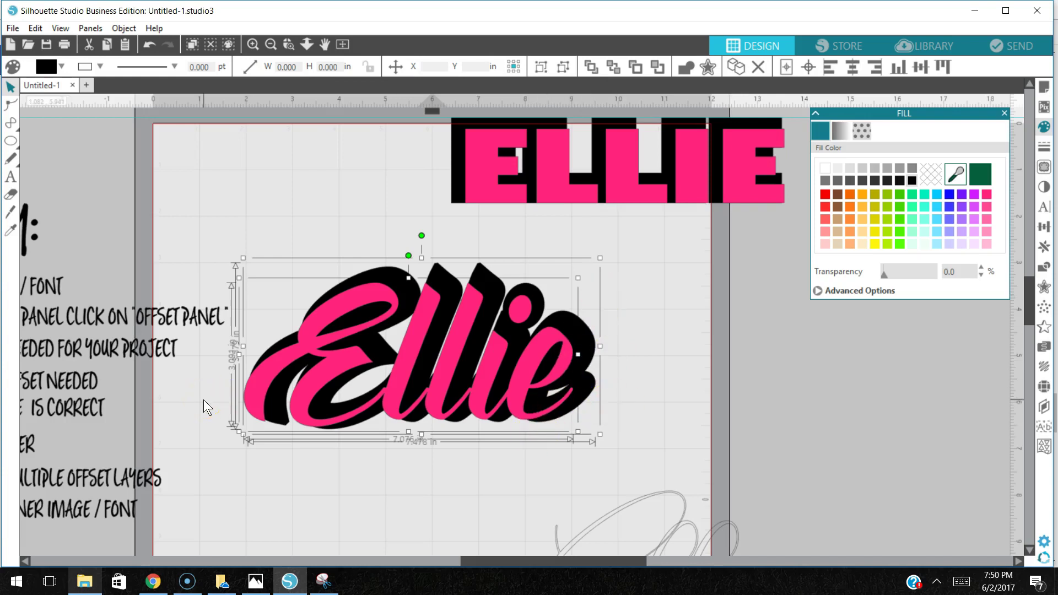
{"action": "right_click", "coordinate": [508, 383]}
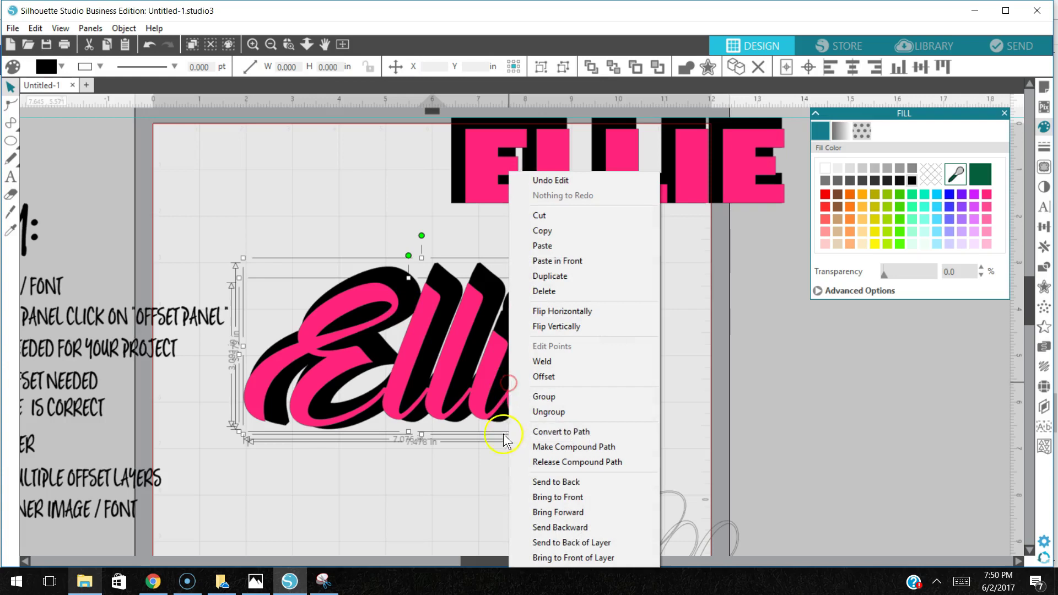
{"action": "left_click", "coordinate": [531, 395]}
Move the finished Everglow design up beside the block-letter name, and bring the Dolly Script name to the middle of the page.
{"action": "left_click_drag", "start_coordinate": [399, 329], "coordinate": [252, 112]}
{"action": "left_click_drag", "start_coordinate": [495, 377], "coordinate": [563, 325]}
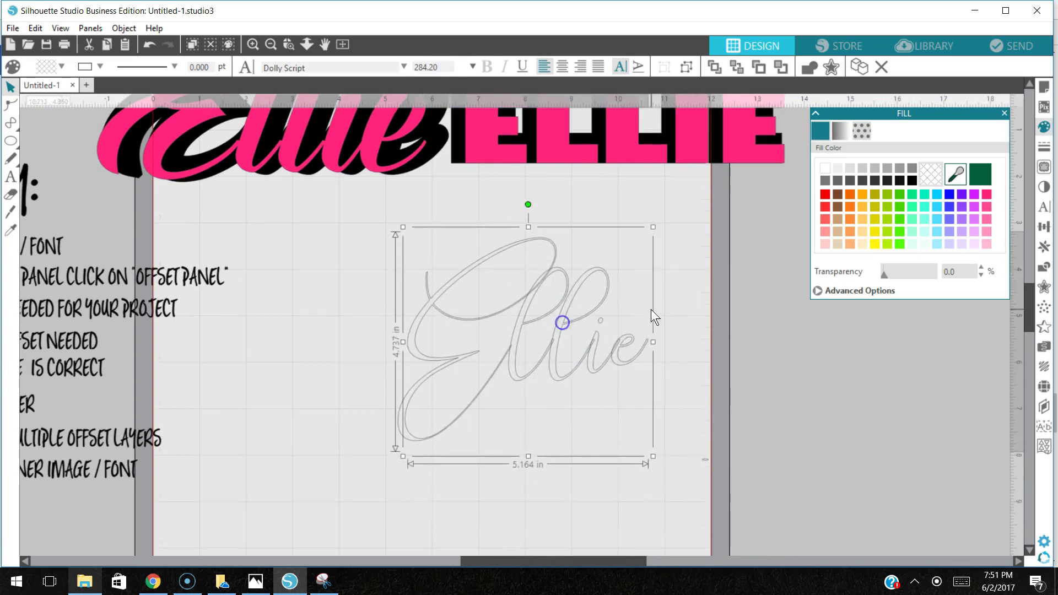
{"action": "left_click", "coordinate": [1004, 113]}
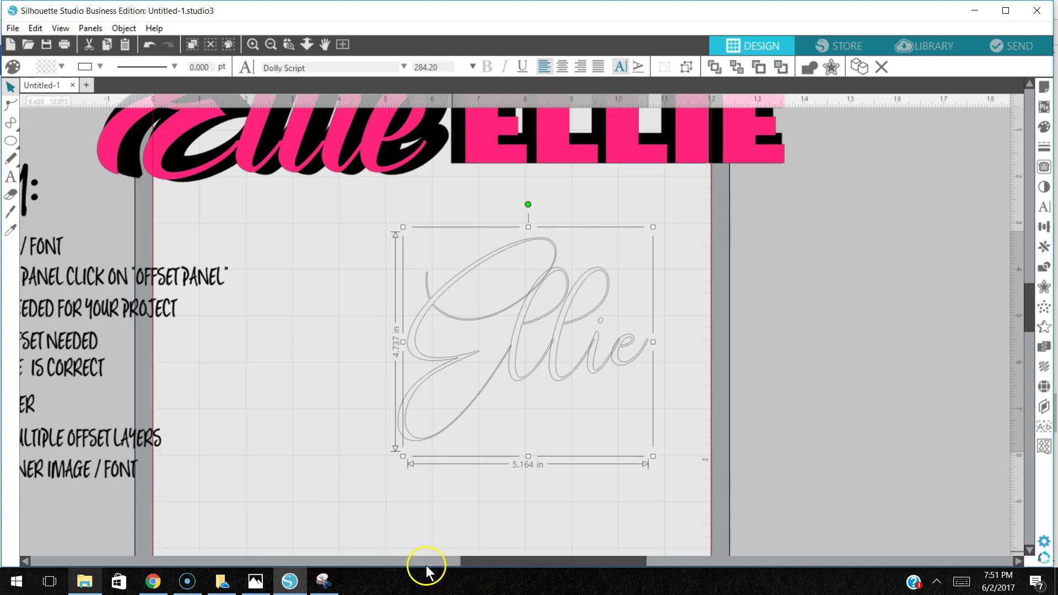
Weld the overlapping letters of the Dolly Script name into one shape.
{"action": "left_click", "coordinate": [365, 266]}
{"action": "left_click", "coordinate": [677, 434]}
{"action": "left_click", "coordinate": [253, 45]}
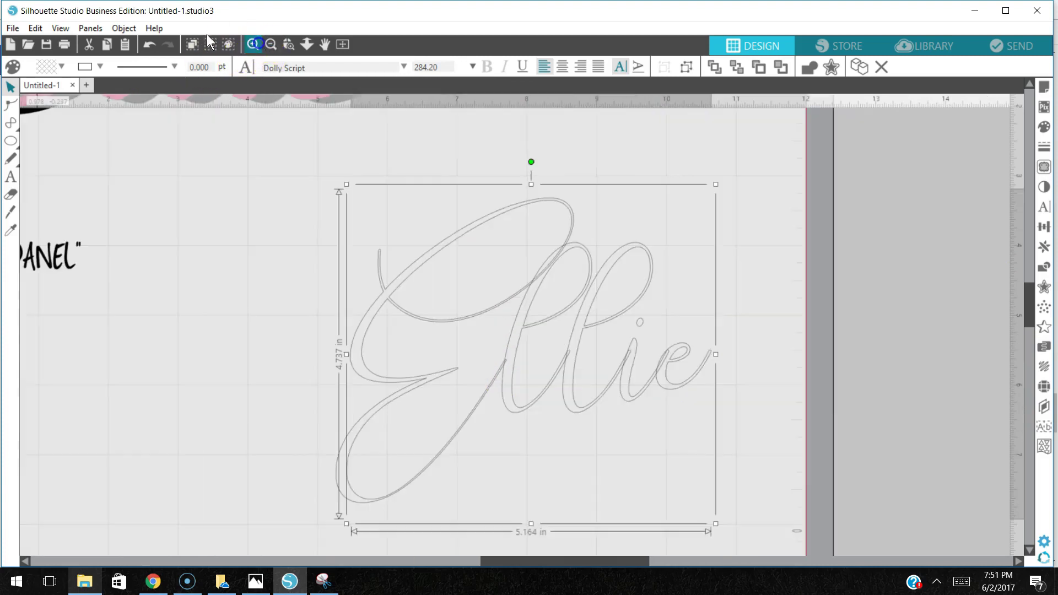
{"action": "left_click_drag", "start_coordinate": [559, 360], "coordinate": [561, 361]}
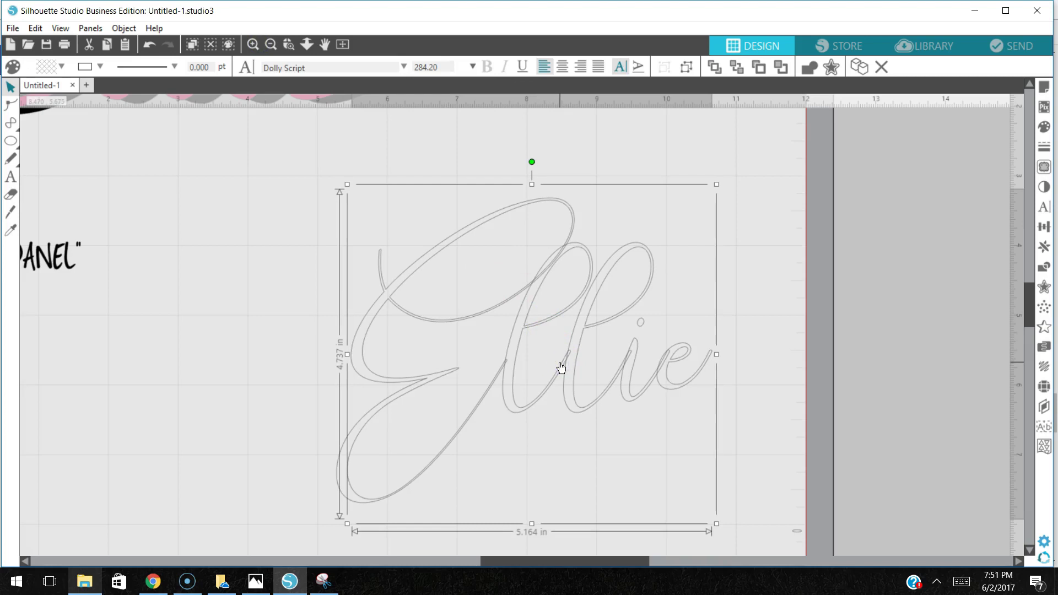
{"action": "left_click", "coordinate": [261, 45]}
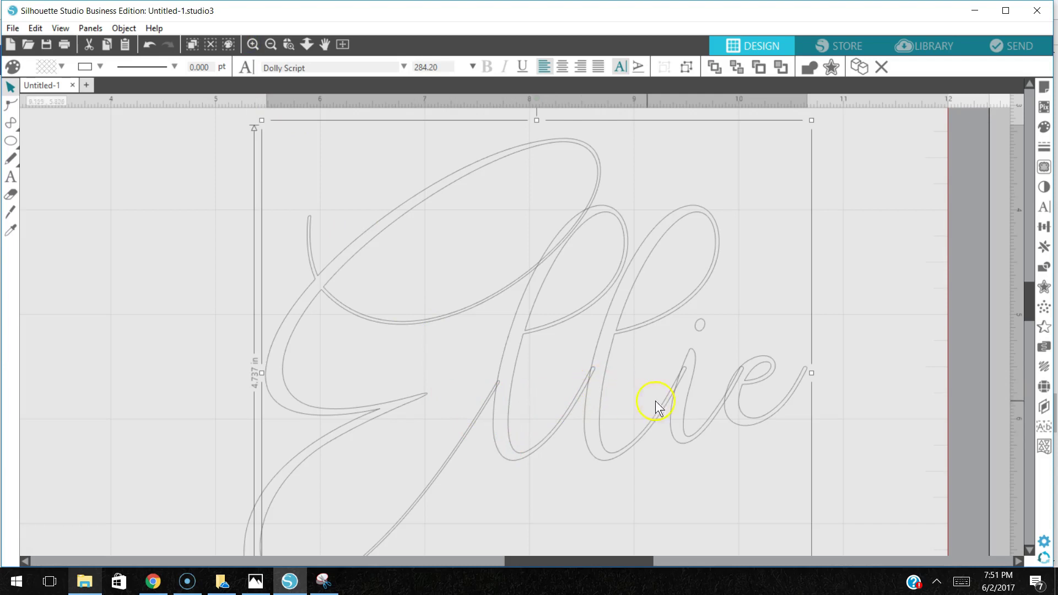
{"action": "right_click", "coordinate": [221, 254]}
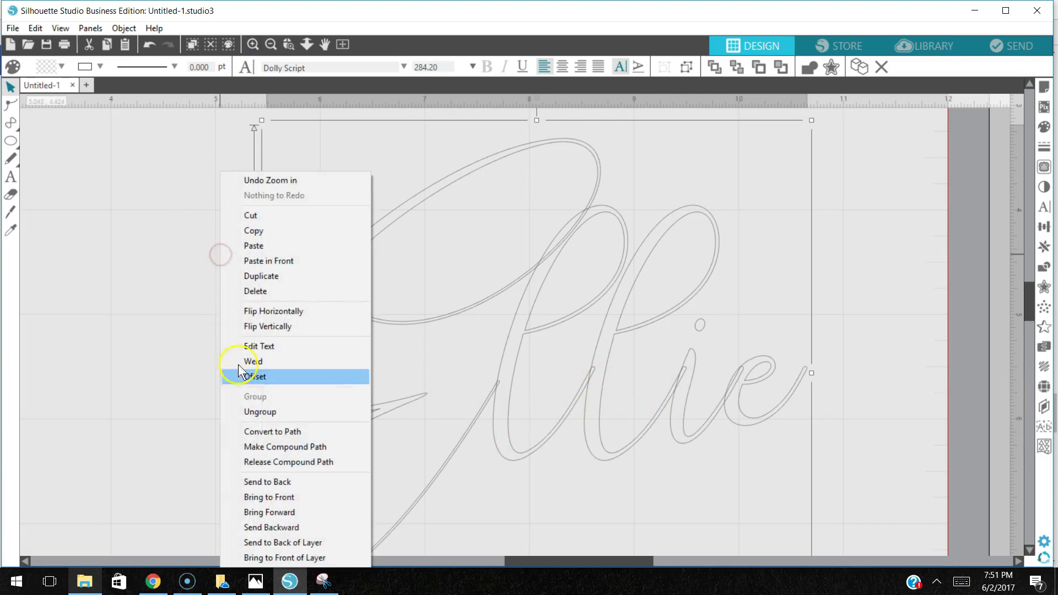
{"action": "left_click", "coordinate": [269, 359]}
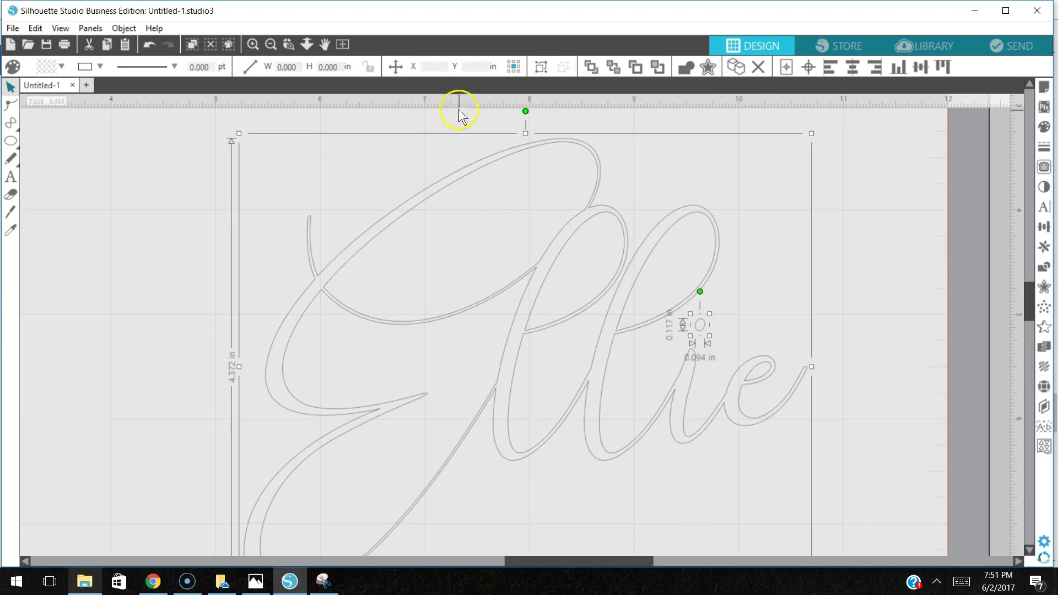
{"action": "left_click", "coordinate": [270, 44]}
{"action": "left_click", "coordinate": [271, 44]}
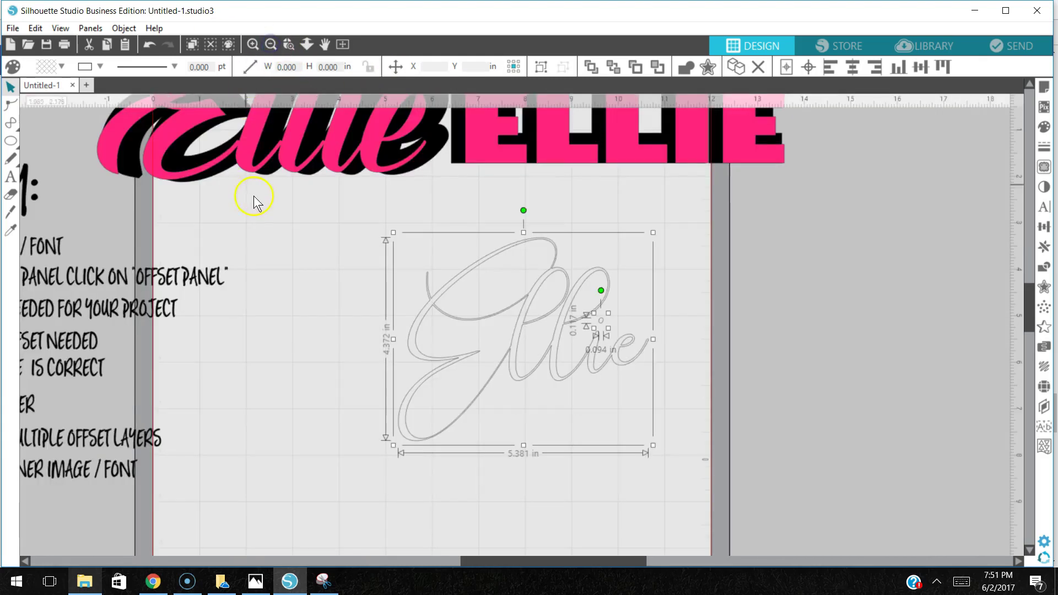
Offset the welded Dolly Script name and its i-dot outward by 0.019 in with rounded corners.
{"action": "left_click", "coordinate": [1043, 290]}
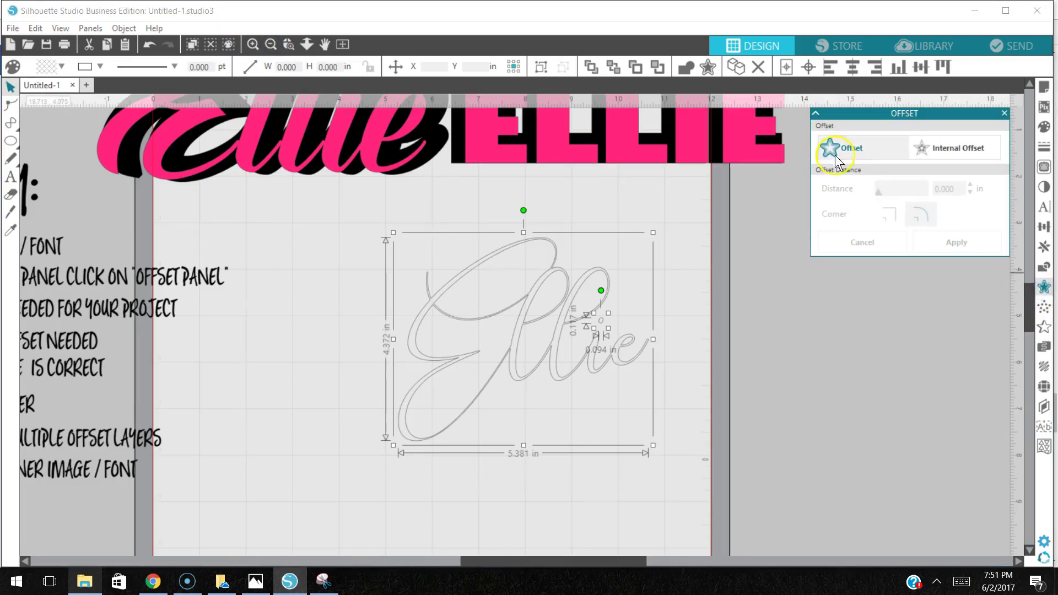
{"action": "left_click", "coordinate": [856, 151]}
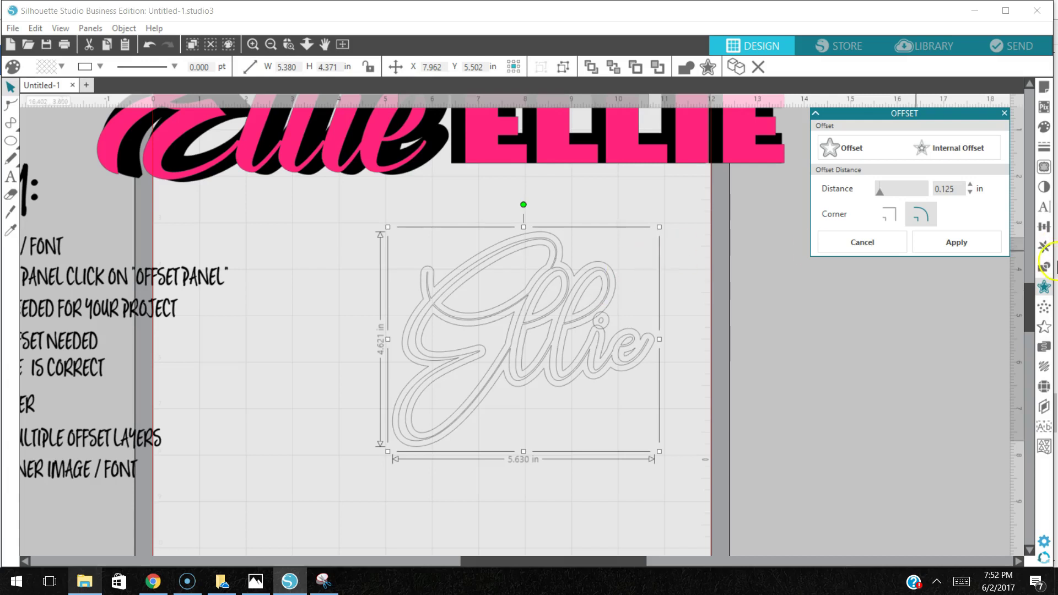
{"action": "double_click", "coordinate": [947, 188]}
{"action": "type", "text": ".019"}
{"action": "left_click", "coordinate": [952, 240]}
{"action": "key", "text": "ctrl+z"}
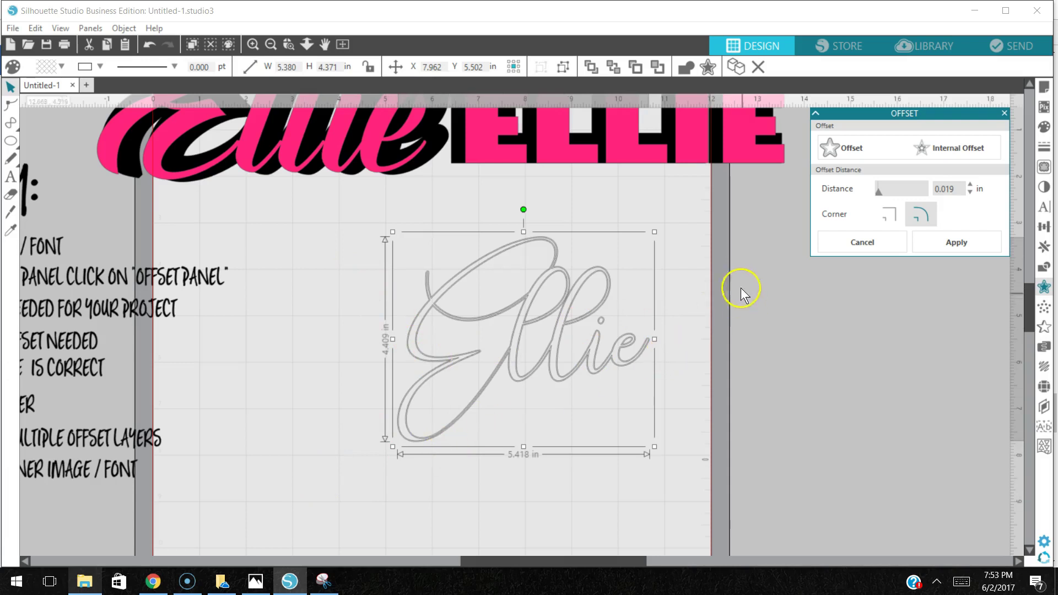
Try shifting the original Dolly Script name slightly down and left of its thin offset outline.
{"action": "left_click", "coordinate": [252, 44]}
{"action": "left_click", "coordinate": [252, 44]}
{"action": "left_click", "coordinate": [252, 44]}
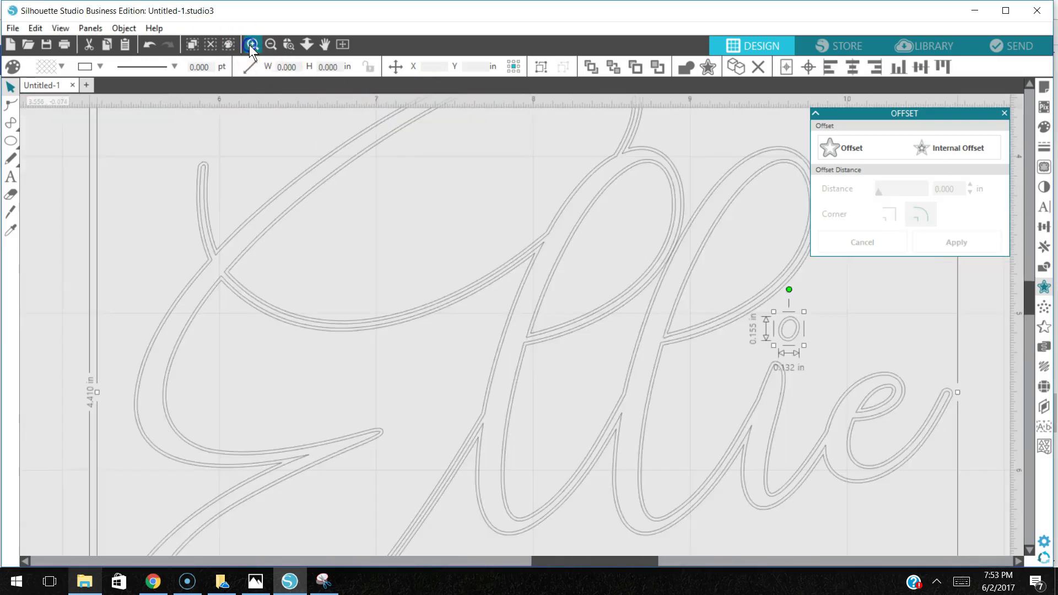
{"action": "left_click", "coordinate": [220, 266]}
{"action": "left_click_drag", "start_coordinate": [220, 266], "coordinate": [166, 260]}
{"action": "left_click", "coordinate": [246, 253]}
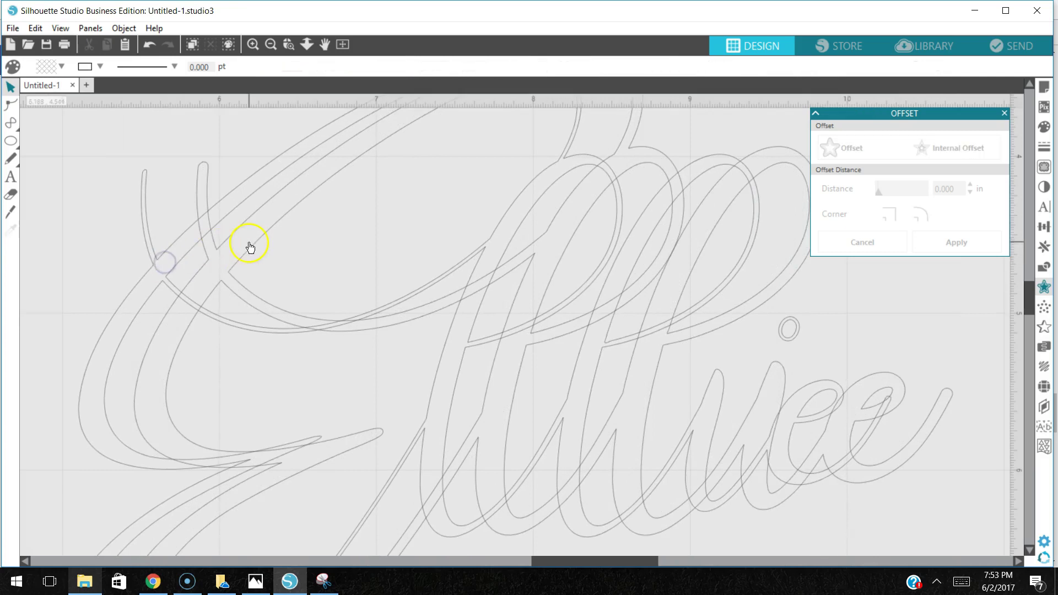
{"action": "left_click_drag", "start_coordinate": [159, 266], "coordinate": [208, 267]}
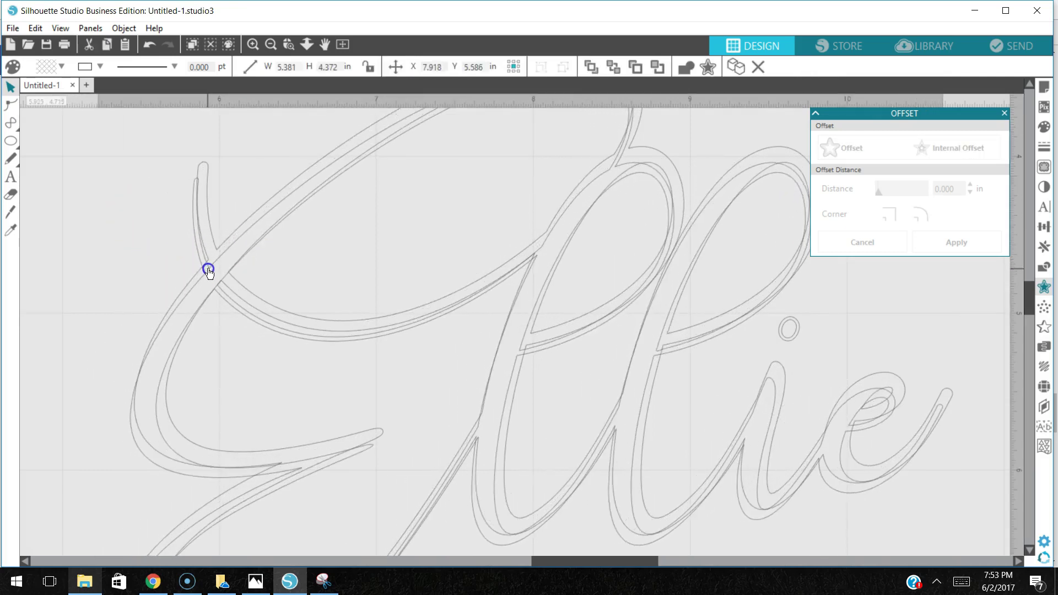
{"action": "left_click", "coordinate": [176, 204]}
{"action": "left_click", "coordinate": [192, 337]}
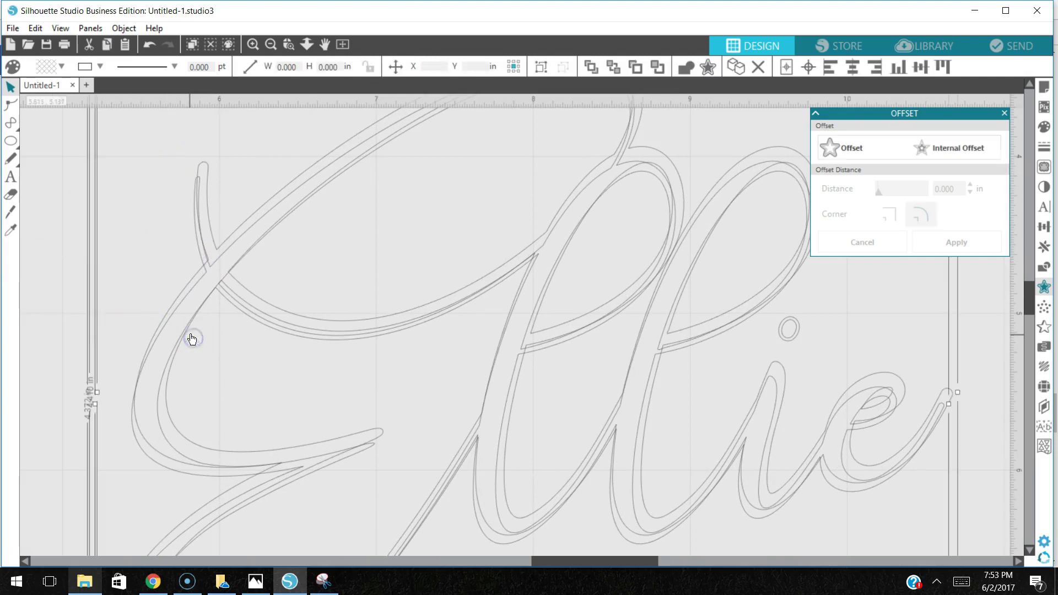
{"action": "left_click", "coordinate": [74, 259]}
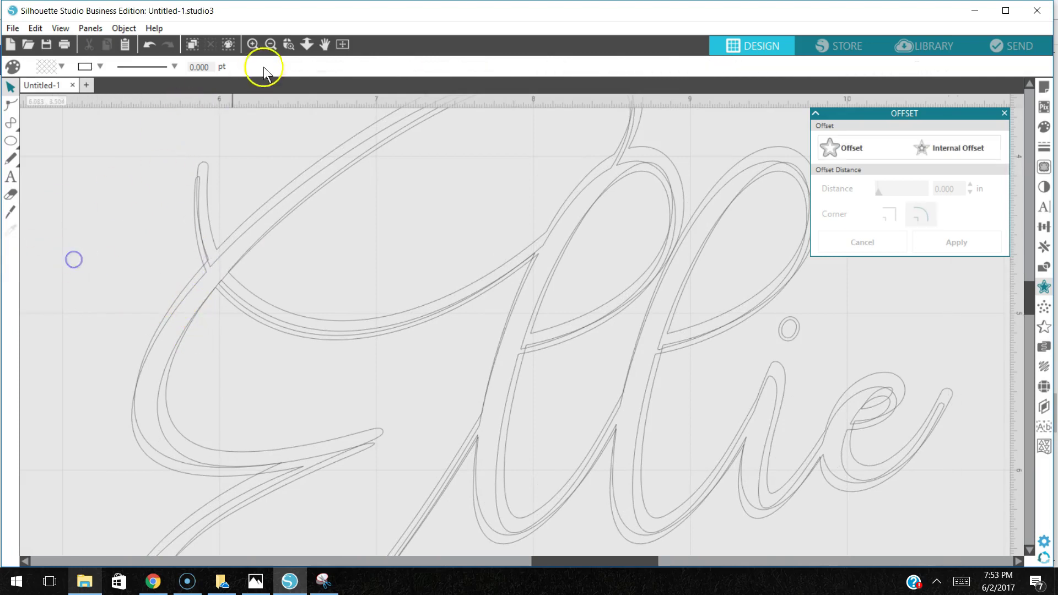
Move the original Dolly Script name and its i-dot out of the offset outline to the area below it.
{"action": "left_click", "coordinate": [270, 44]}
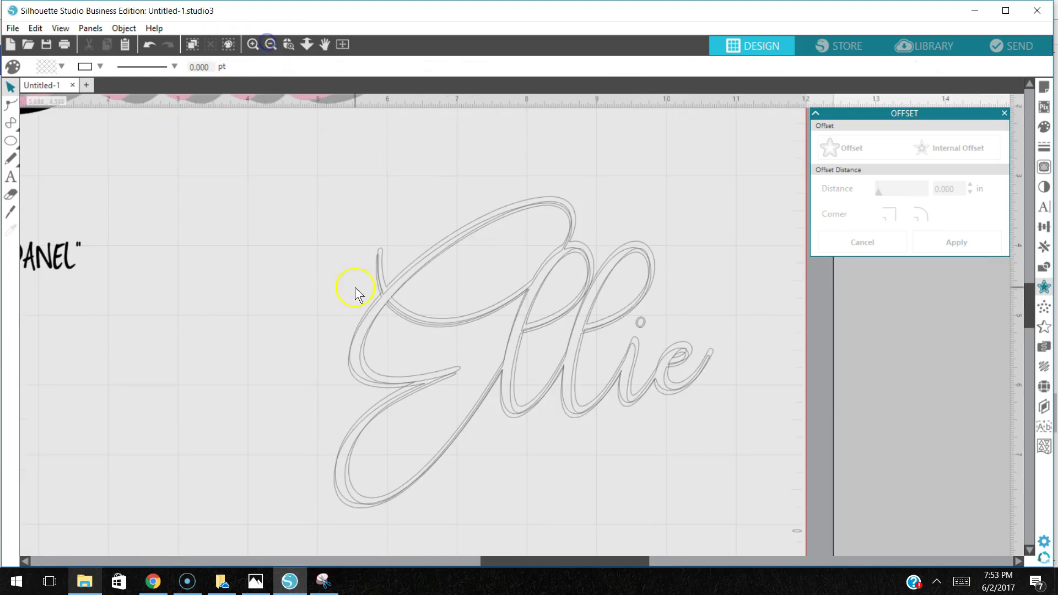
{"action": "left_click", "coordinate": [374, 315]}
{"action": "left_click_drag", "start_coordinate": [374, 314], "coordinate": [450, 433]}
{"action": "left_click", "coordinate": [451, 417]}
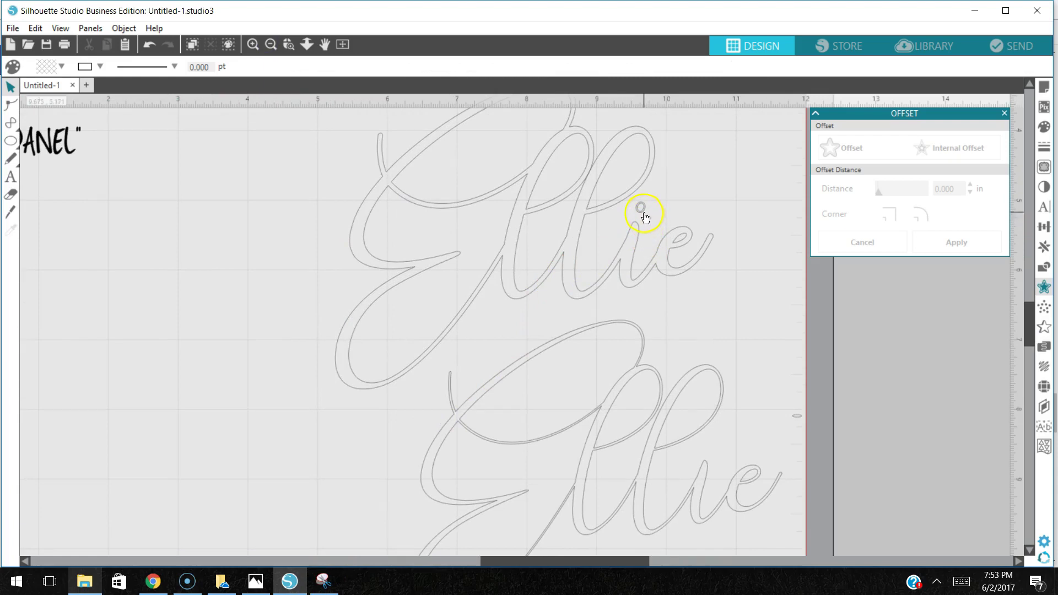
{"action": "left_click_drag", "start_coordinate": [642, 211], "coordinate": [710, 457]}
{"action": "left_click", "coordinate": [343, 209]}
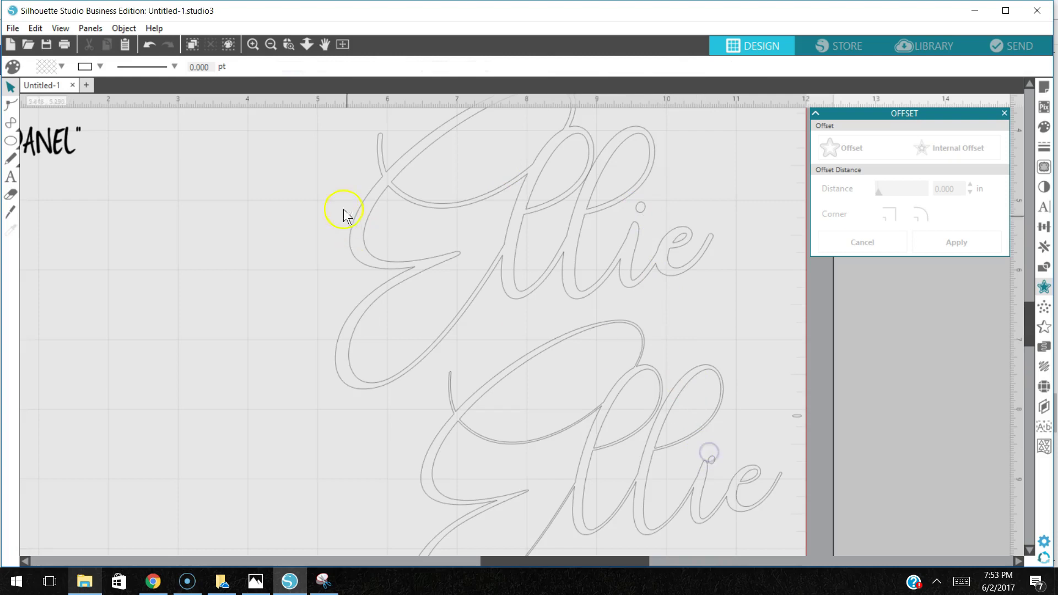
Group the Dolly Script name's offset outline with the offset outline of its i-dot.
{"action": "left_click_drag", "start_coordinate": [322, 180], "coordinate": [654, 220]}
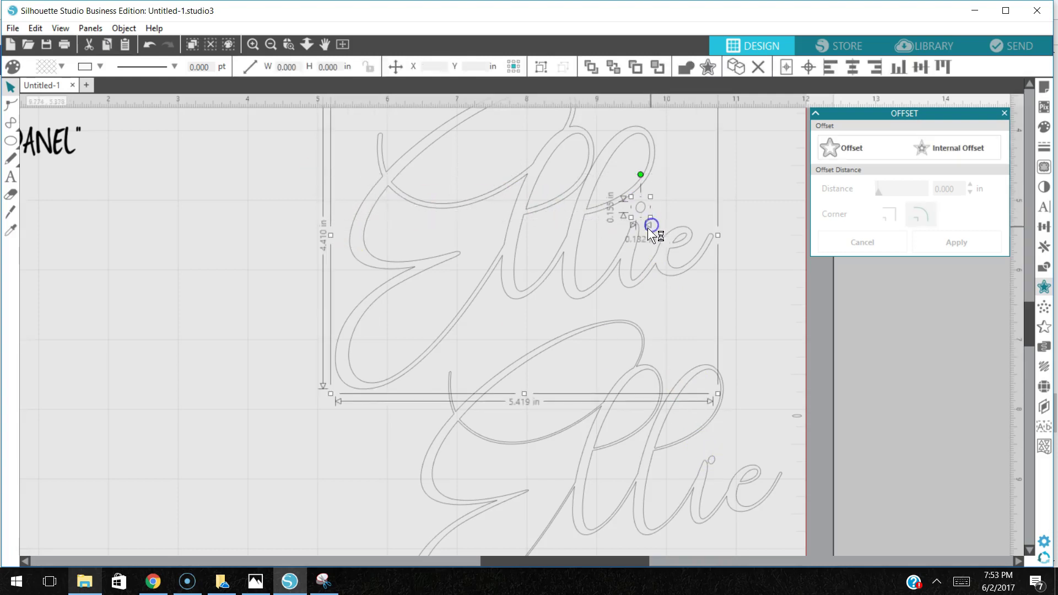
{"action": "right_click", "coordinate": [647, 227]}
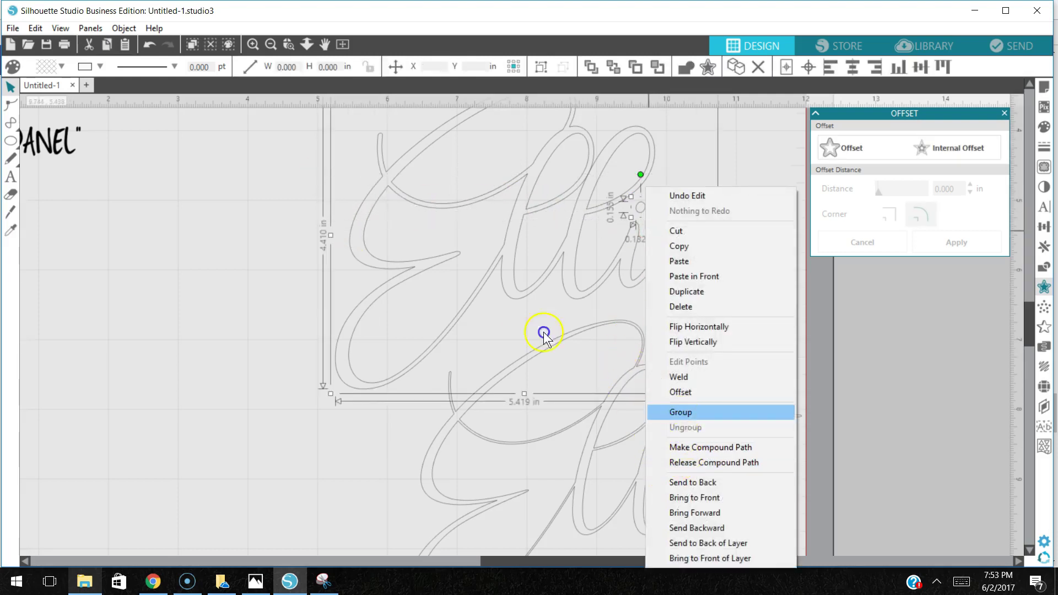
{"action": "left_click", "coordinate": [679, 413]}
Move the original Dolly Script name farther below its grouped offset outline and fill the grouped outline with bright pink.
{"action": "left_click_drag", "start_coordinate": [494, 441], "coordinate": [470, 536]}
{"action": "left_click", "coordinate": [274, 263]}
{"action": "left_click", "coordinate": [667, 234]}
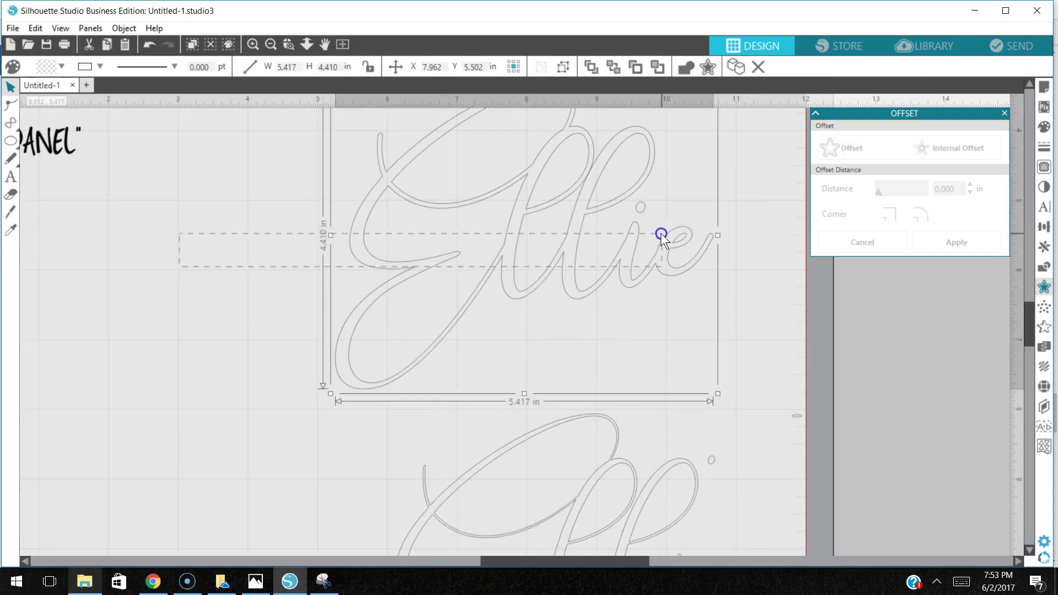
{"action": "left_click", "coordinate": [1045, 127]}
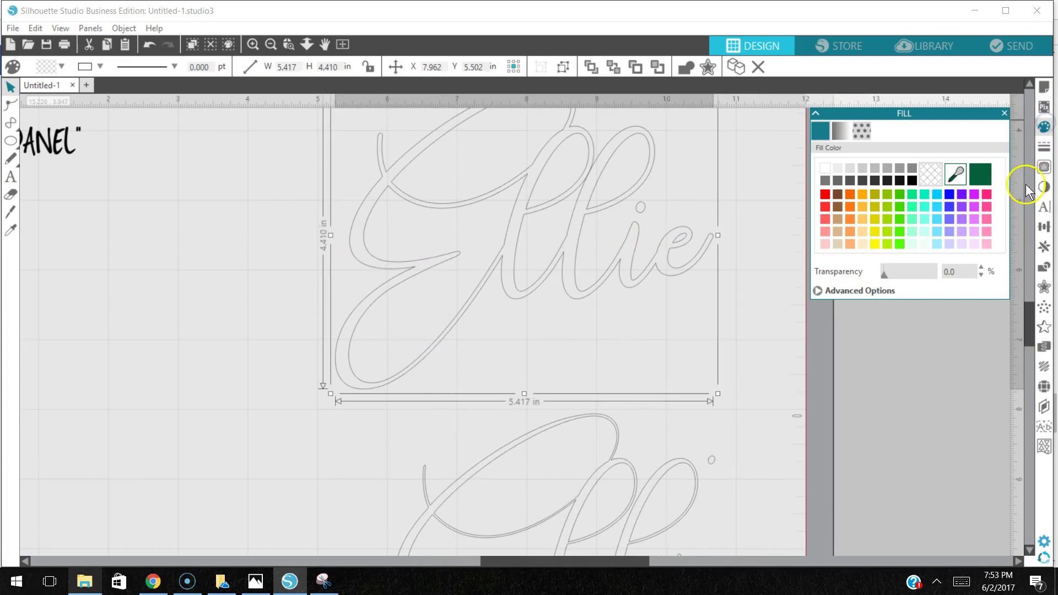
{"action": "left_click", "coordinate": [989, 194]}
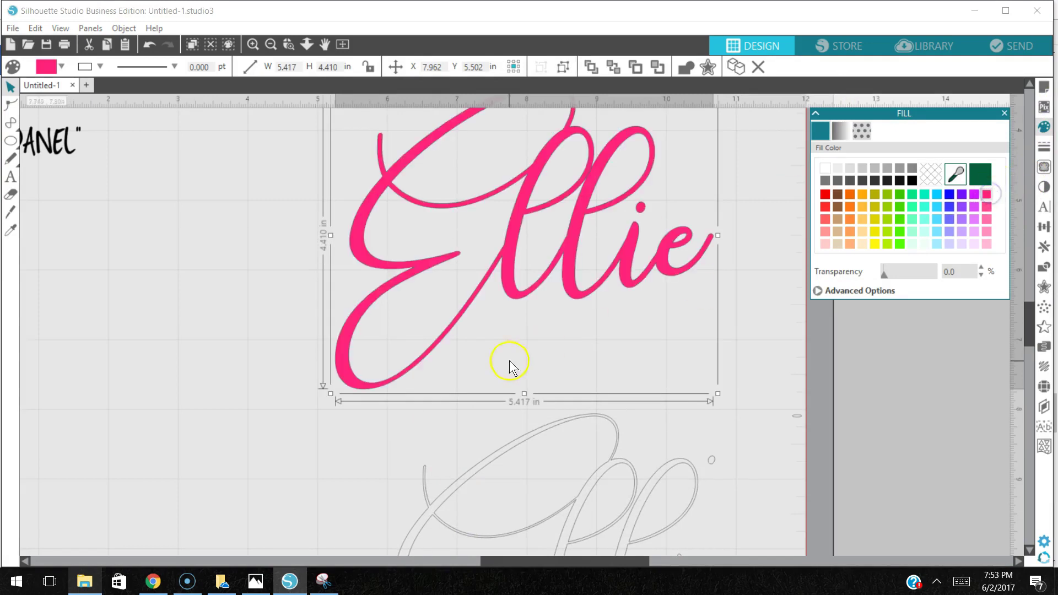
{"action": "scroll", "coordinate": [544, 323], "scroll_direction": "up", "scroll_amount": 3}
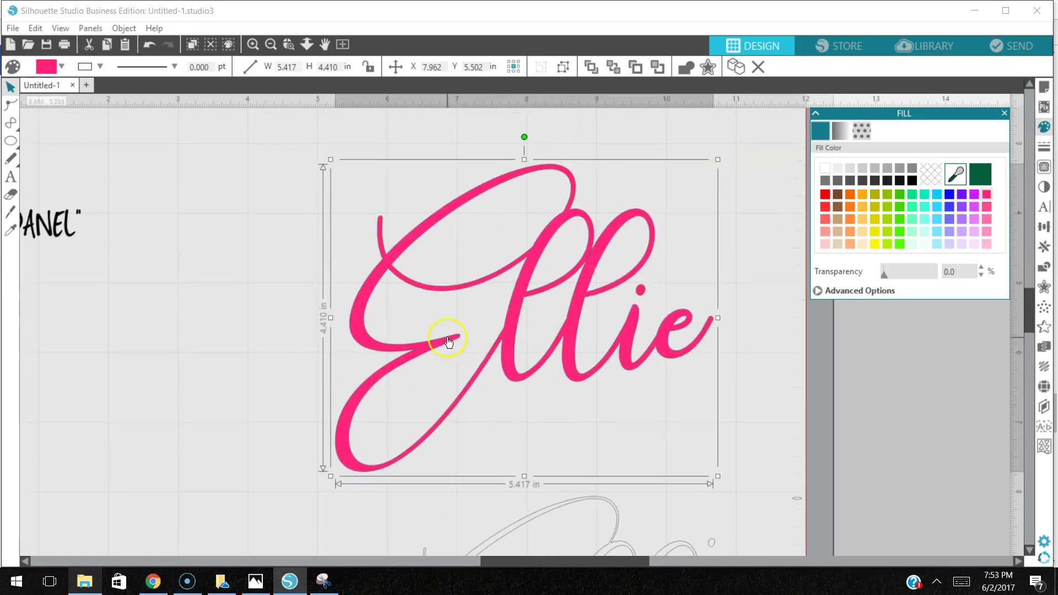
Delete the thin unfilled Dolly Script name below the pink offset version.
{"action": "left_click", "coordinate": [270, 45]}
{"action": "left_click", "coordinate": [270, 48]}
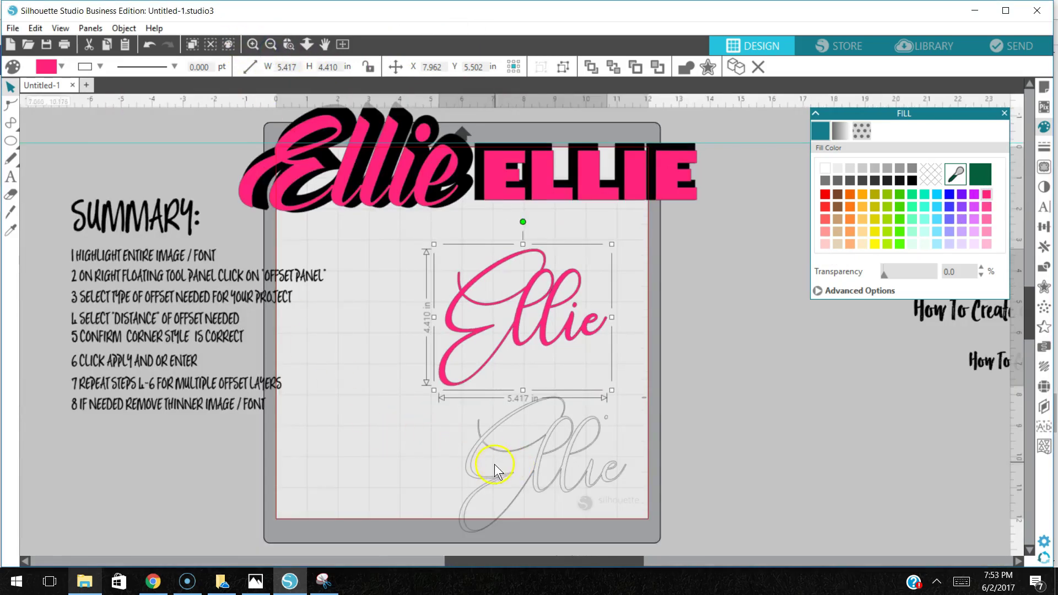
{"action": "left_click", "coordinate": [465, 482]}
{"action": "left_click", "coordinate": [610, 484]}
{"action": "right_click", "coordinate": [611, 484]}
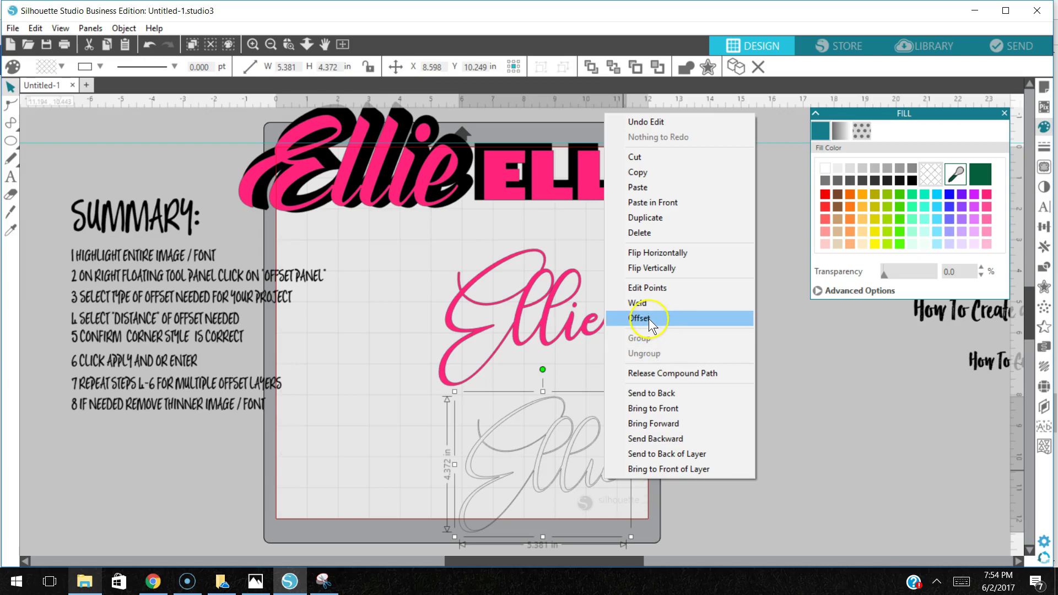
{"action": "left_click", "coordinate": [642, 233]}
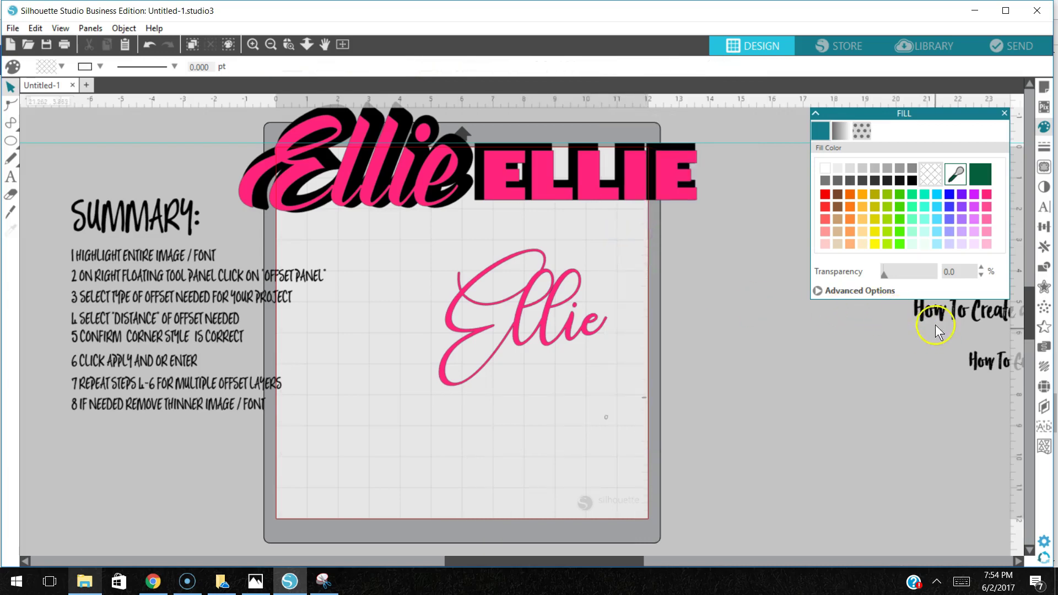
Close the fill settings and delete the "How To Create" text lines beside the page.
{"action": "left_click", "coordinate": [1005, 115]}
{"action": "left_click_drag", "start_coordinate": [858, 331], "coordinate": [999, 397]}
{"action": "right_click", "coordinate": [971, 398]}
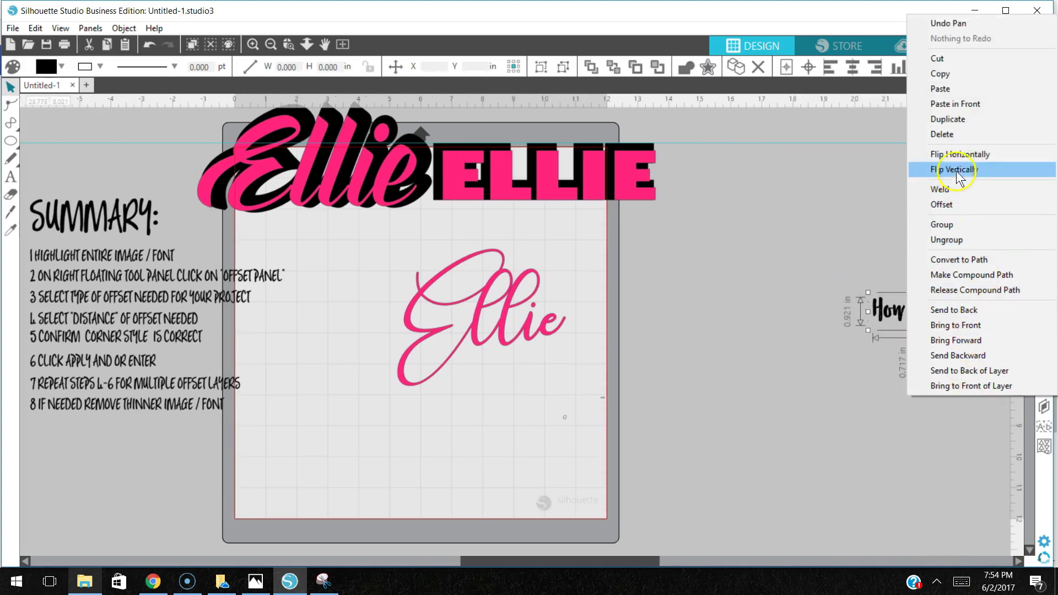
{"action": "left_click", "coordinate": [946, 134]}
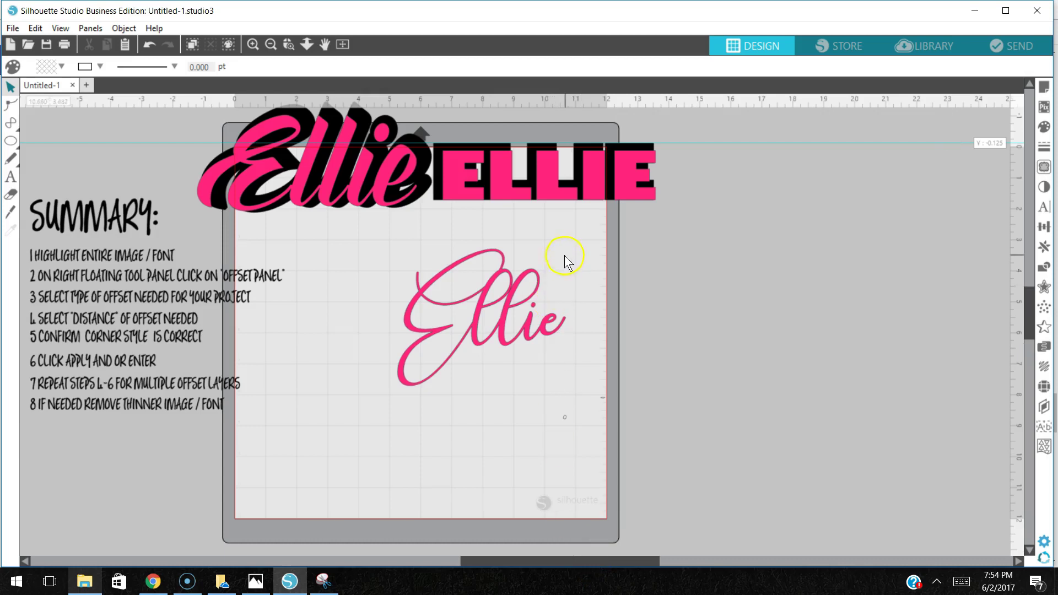
Move the pink Dolly Script name to the lower part of the page, and the block-letter name with its black offset down below the page's upper edge.
{"action": "left_click_drag", "start_coordinate": [505, 318], "coordinate": [507, 423]}
{"action": "key", "text": "Escape"}
{"action": "left_click_drag", "start_coordinate": [538, 198], "coordinate": [560, 267]}
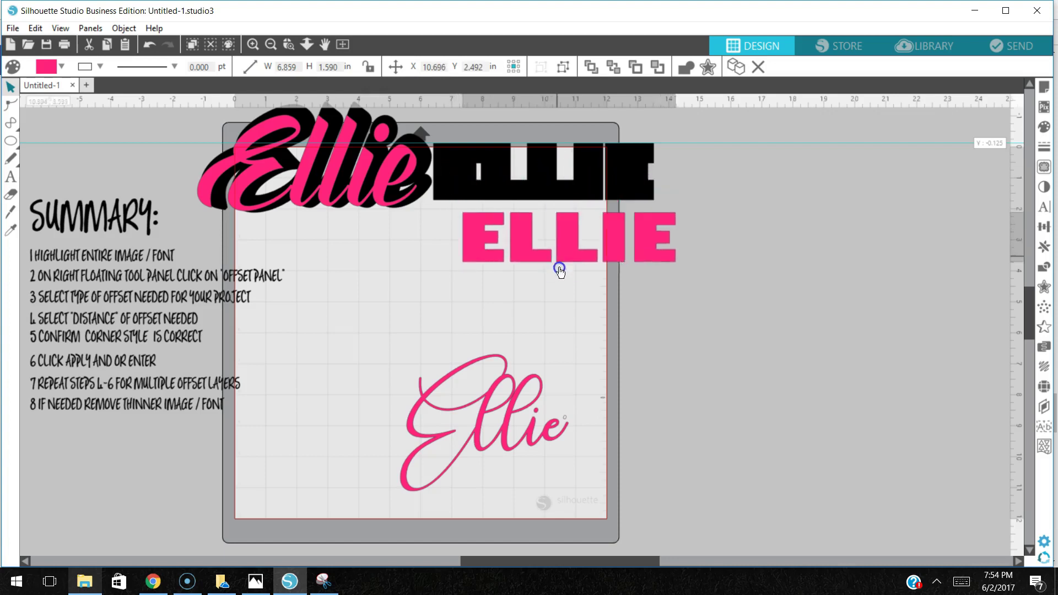
{"action": "left_click_drag", "start_coordinate": [574, 208], "coordinate": [593, 279]}
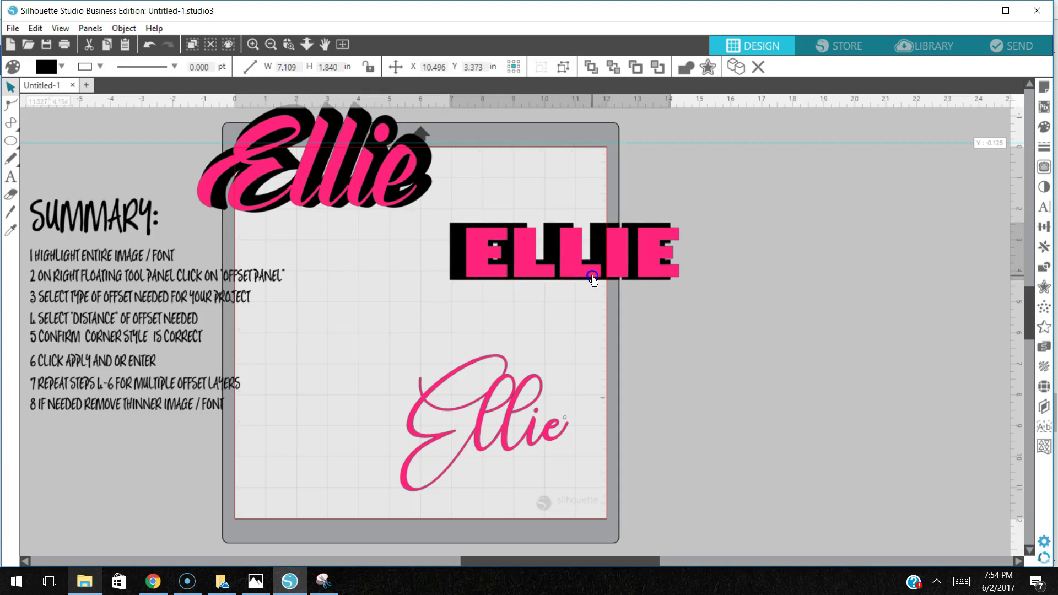
{"action": "left_click", "coordinate": [592, 285]}
Move the bold script name with its black offset layers down onto the page beside the summary text and deselect it.
{"action": "left_click_drag", "start_coordinate": [382, 203], "coordinate": [418, 362]}
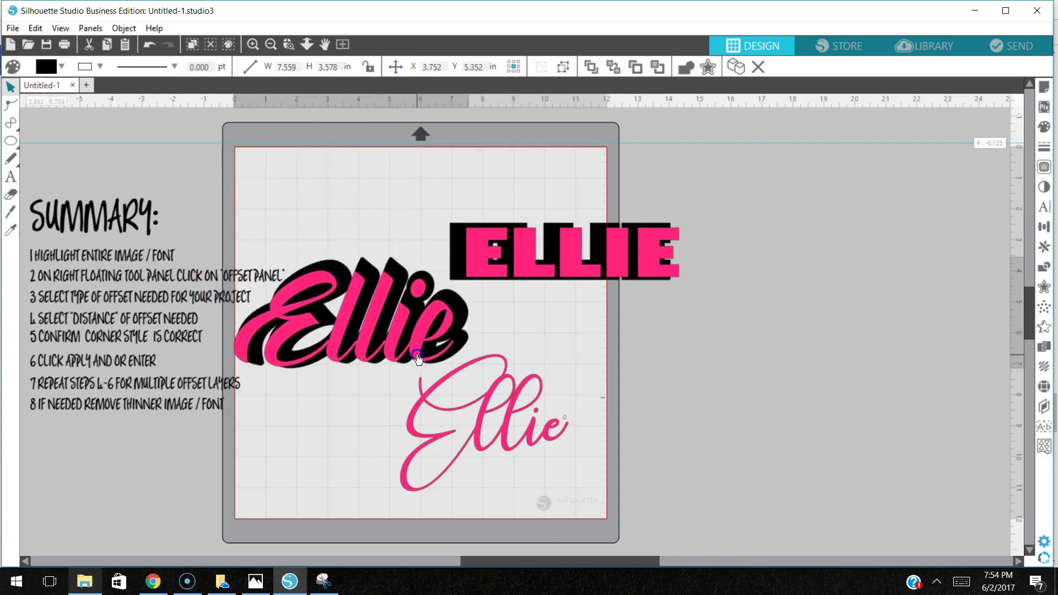
{"action": "left_click", "coordinate": [427, 538]}
{"action": "scroll", "coordinate": [432, 465], "scroll_direction": "left", "scroll_amount": 5}
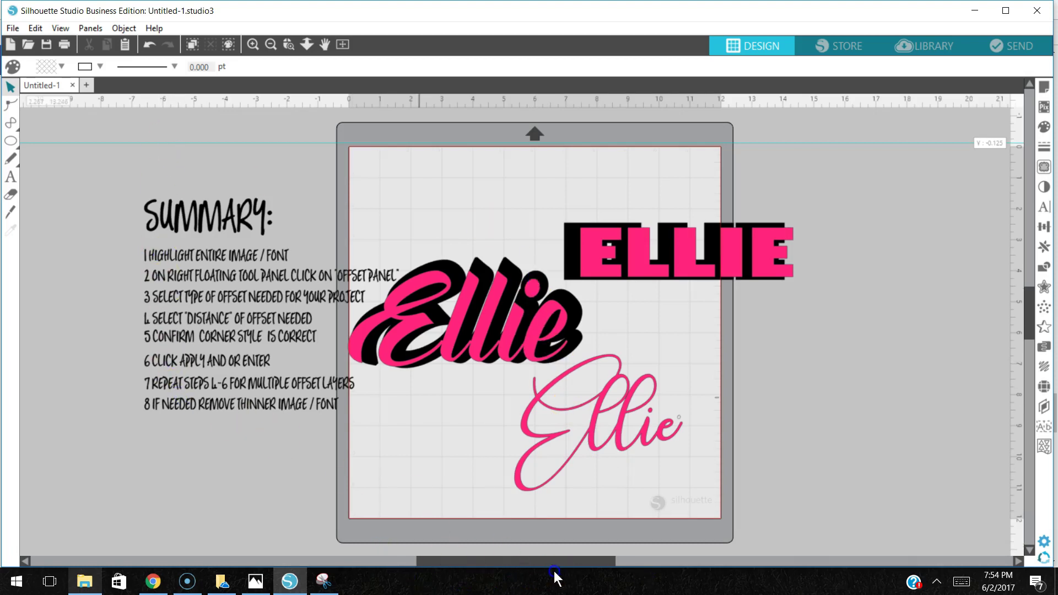
{"action": "left_click", "coordinate": [460, 589]}
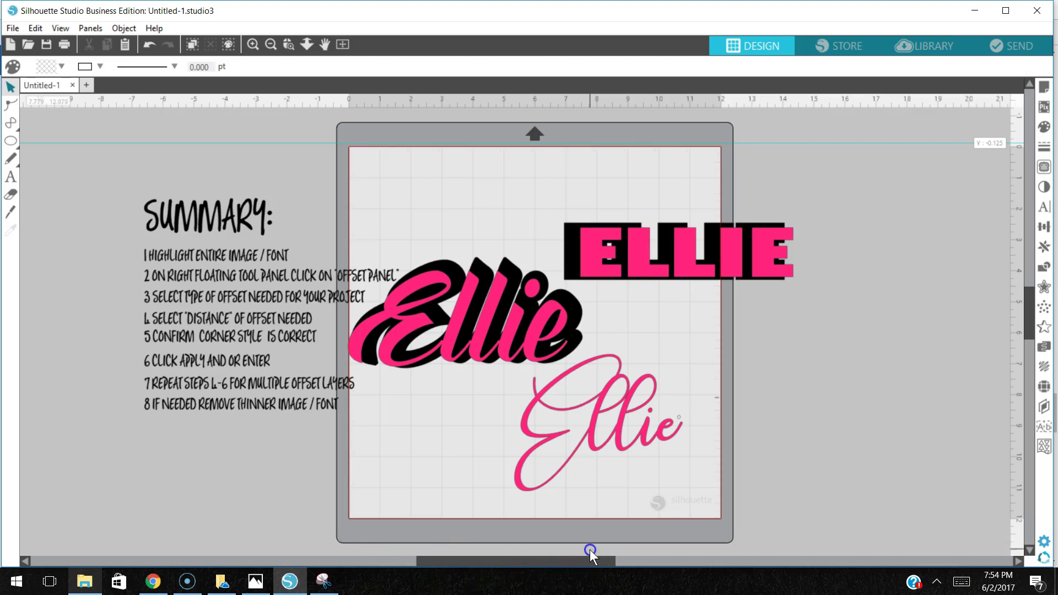